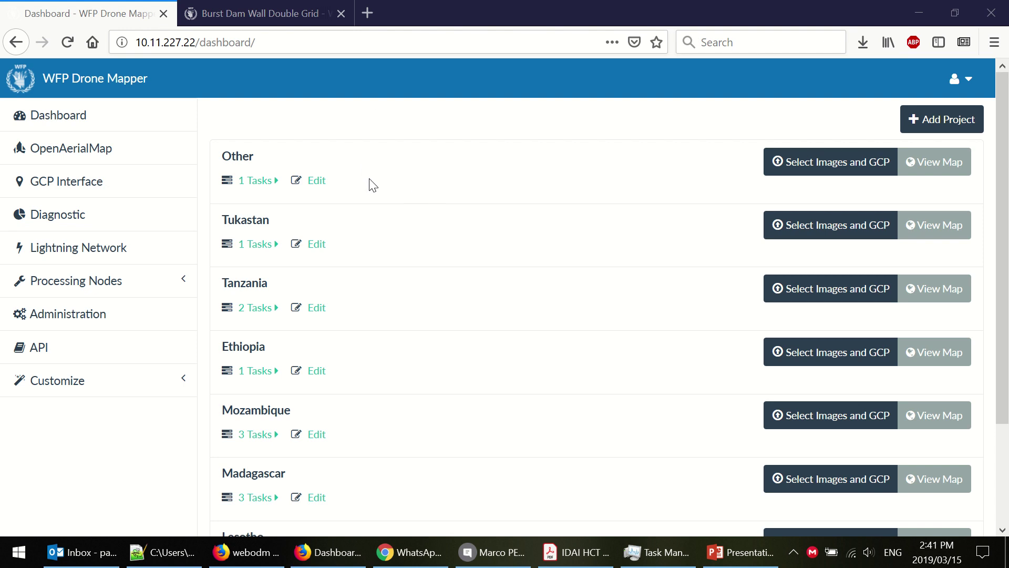
Expand and then collapse the Tanzania project's task list
{"action": "scroll", "coordinate": [393, 195], "scroll_direction": "down", "scroll_amount": 3}
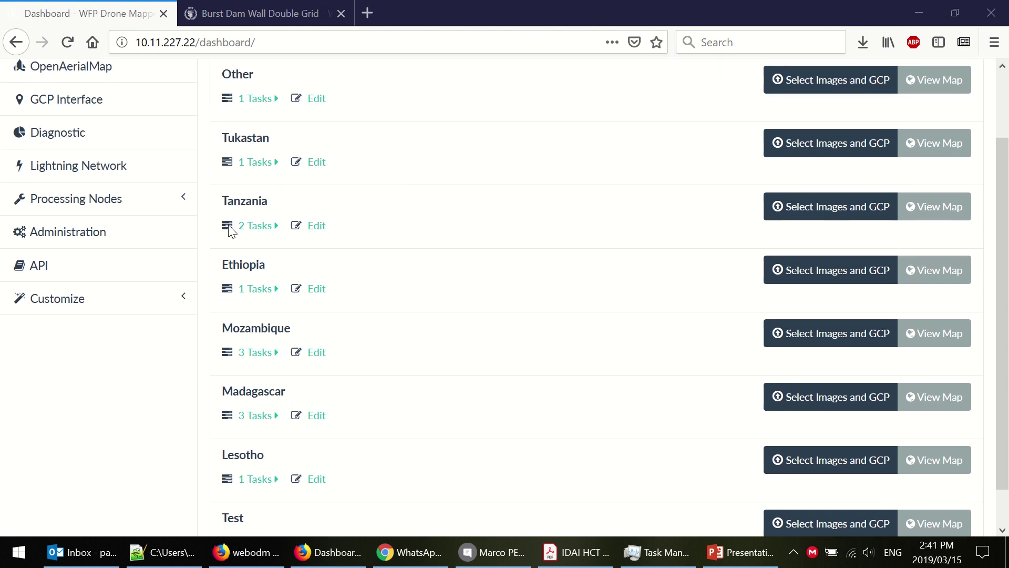
{"action": "left_click", "coordinate": [258, 228]}
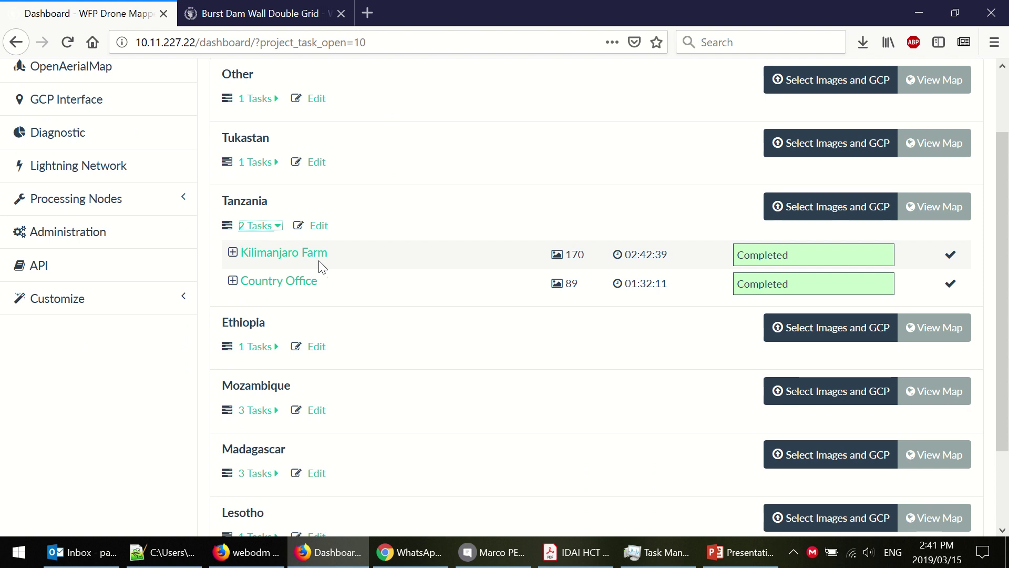
{"action": "left_click", "coordinate": [255, 227]}
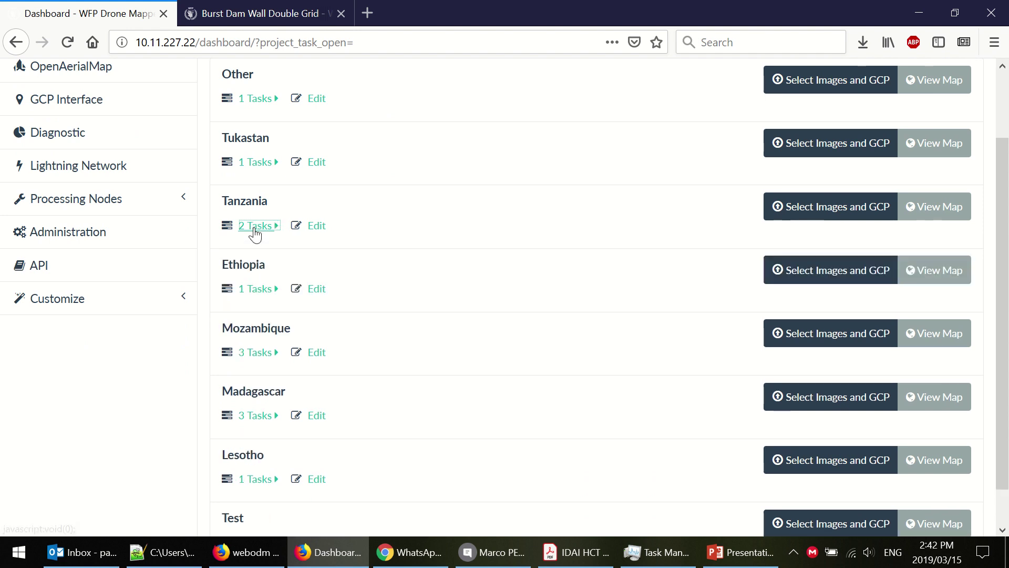
{"action": "scroll", "coordinate": [255, 273], "scroll_direction": "down", "scroll_amount": 2}
Show and hide Mozambique's tasks, then expand Madagascar's three completed tasks
{"action": "left_click", "coordinate": [259, 311]}
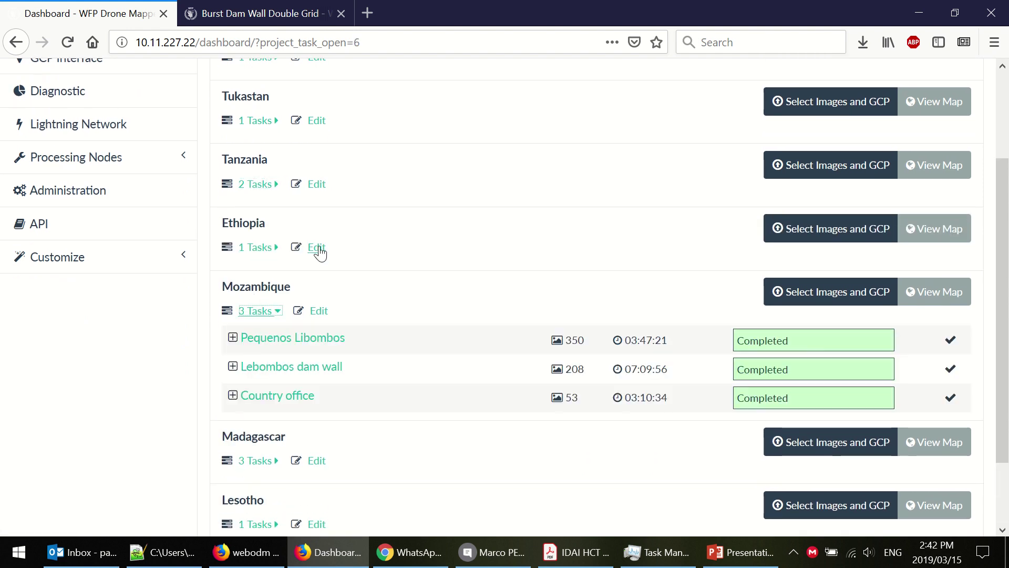
{"action": "scroll", "coordinate": [347, 236], "scroll_direction": "down", "scroll_amount": 2}
{"action": "scroll", "coordinate": [316, 234], "scroll_direction": "down", "scroll_amount": 1}
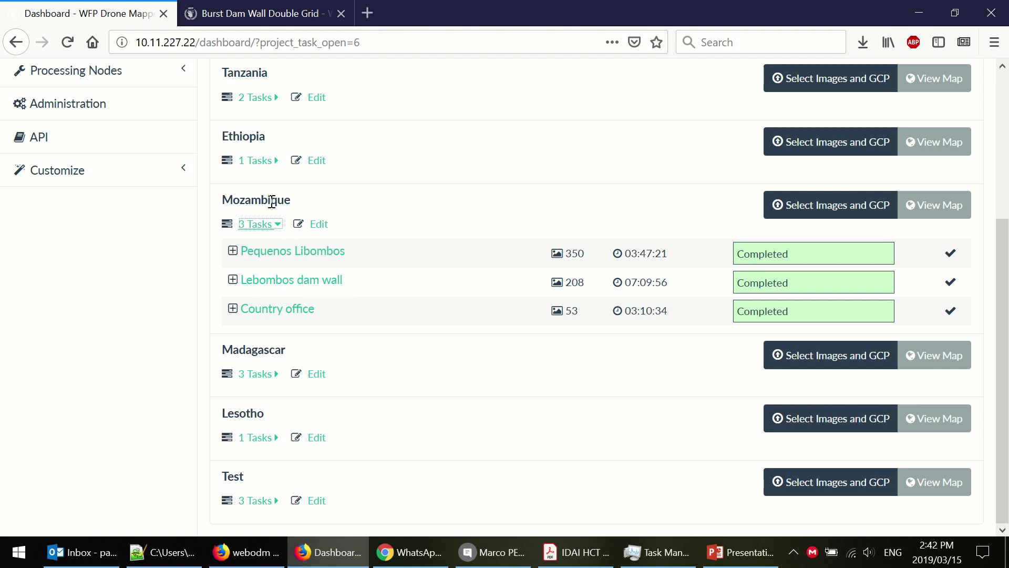
{"action": "left_click", "coordinate": [257, 225]}
{"action": "left_click", "coordinate": [257, 373]}
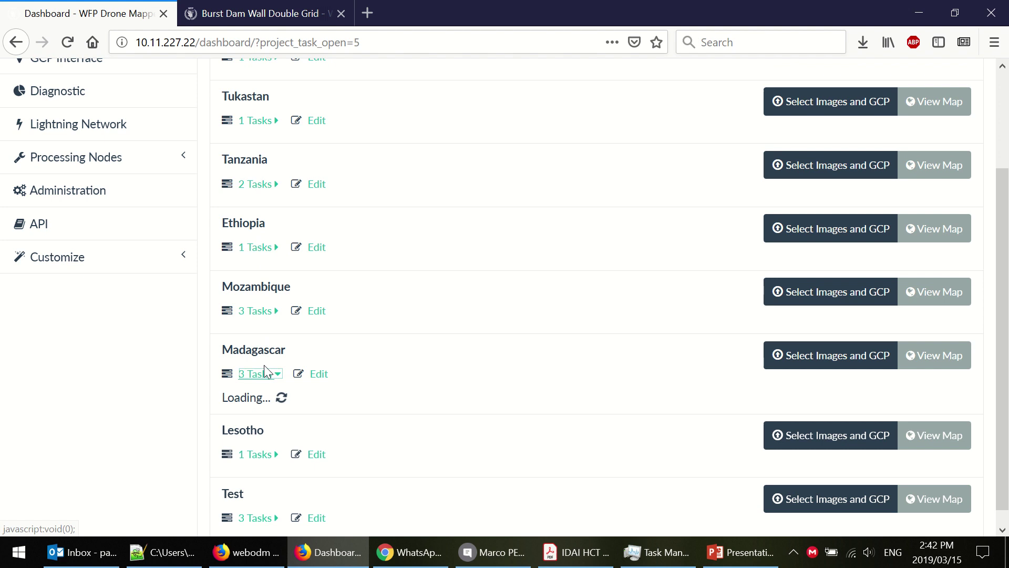
{"action": "scroll", "coordinate": [450, 199], "scroll_direction": "down", "scroll_amount": 2}
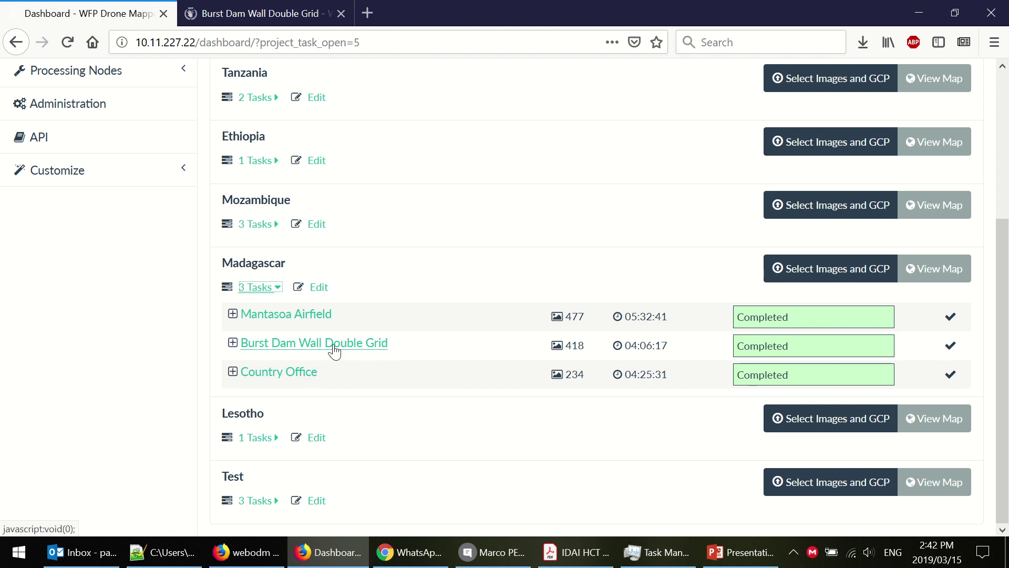
Expand the Burst Dam Wall Double Grid task, check its Download Assets, and open its map
{"action": "left_click", "coordinate": [334, 351]}
{"action": "scroll", "coordinate": [429, 295], "scroll_direction": "down", "scroll_amount": 4}
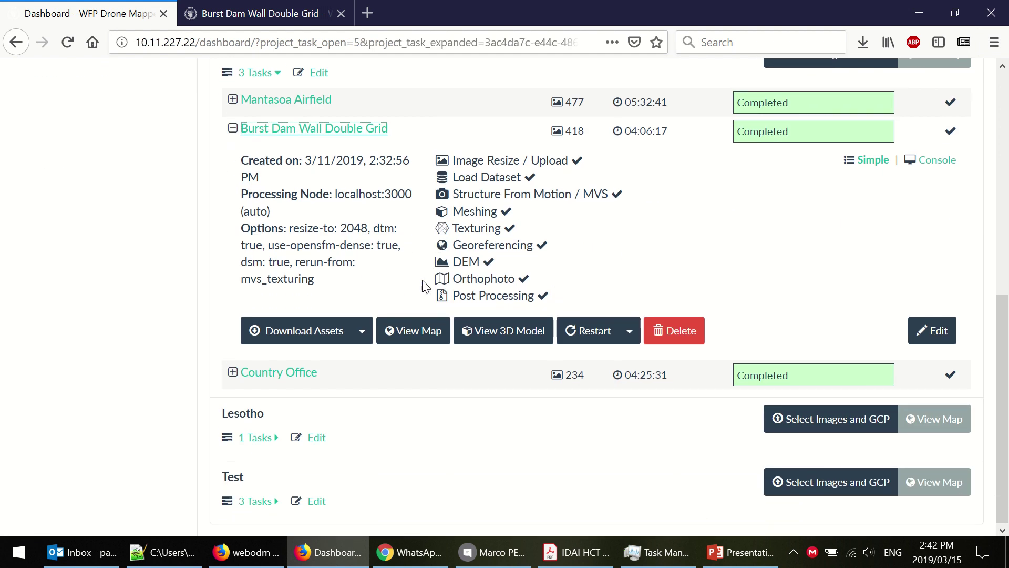
{"action": "left_click", "coordinate": [362, 333]}
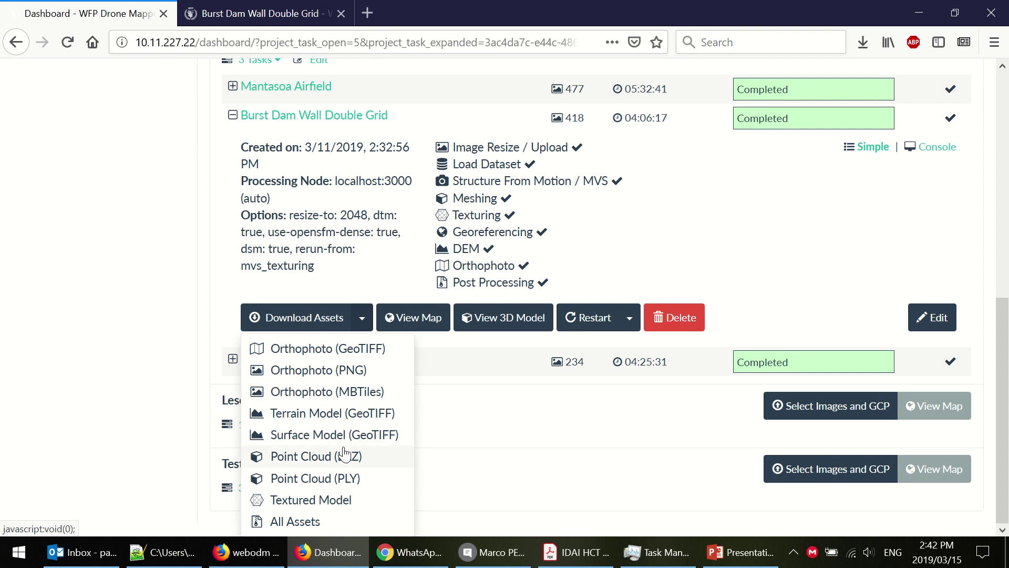
{"action": "left_click", "coordinate": [409, 318]}
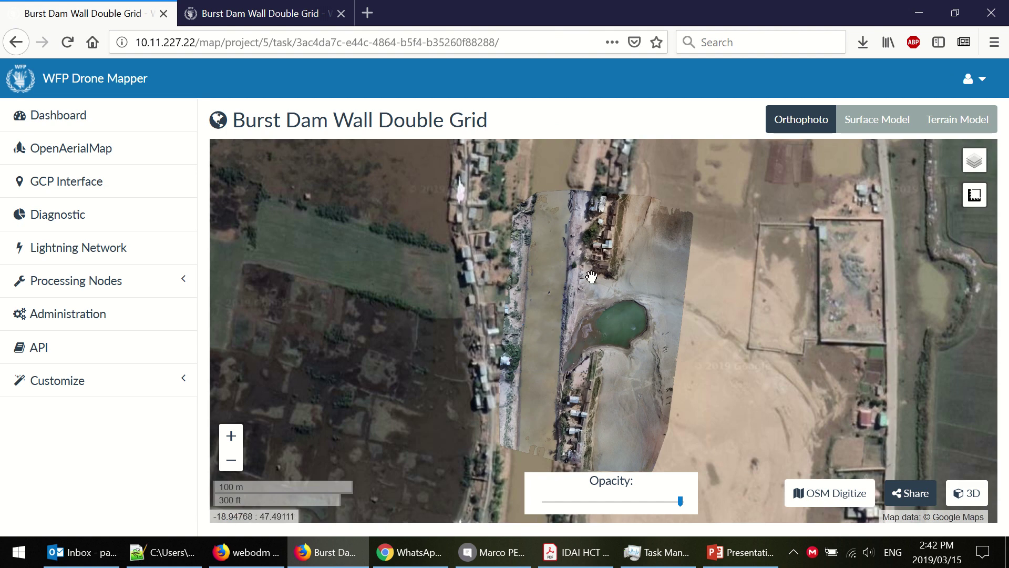
Compare the orthophoto with the base map by fading opacity out and back to full
{"action": "scroll", "coordinate": [591, 277], "scroll_direction": "up", "scroll_amount": 2}
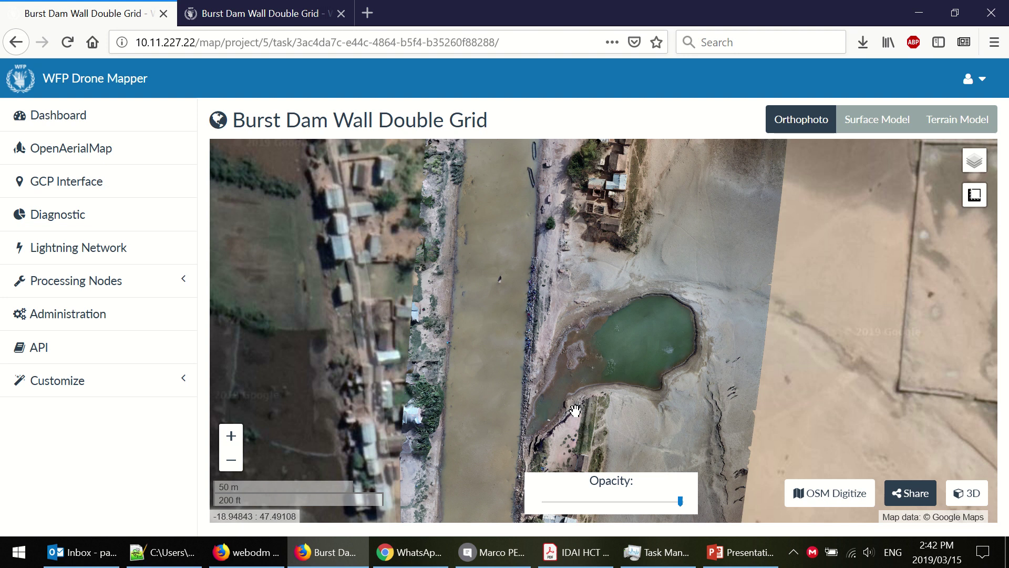
{"action": "scroll", "coordinate": [575, 410], "scroll_direction": "down", "scroll_amount": 2}
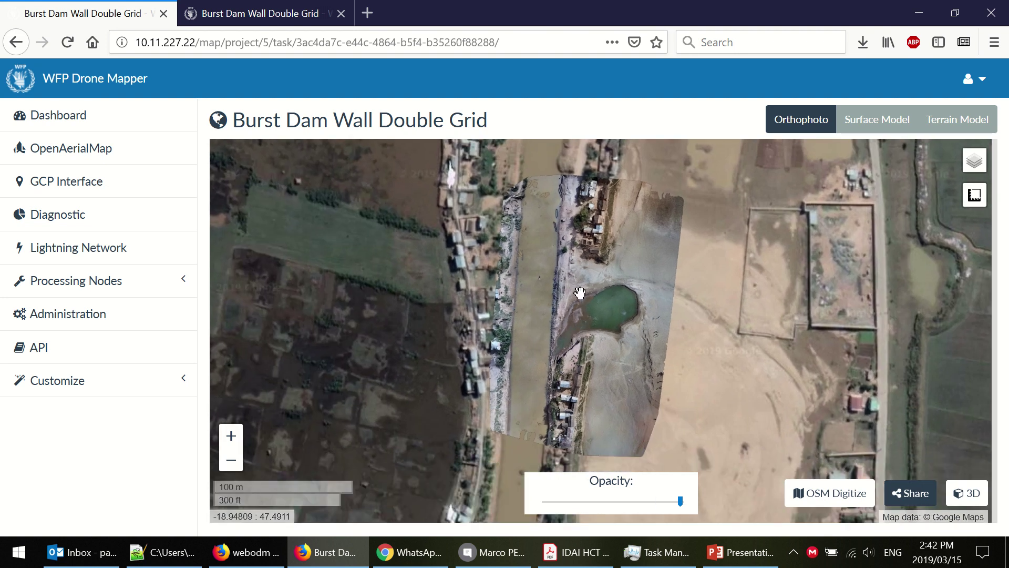
{"action": "scroll", "coordinate": [580, 292], "scroll_direction": "up", "scroll_amount": 4}
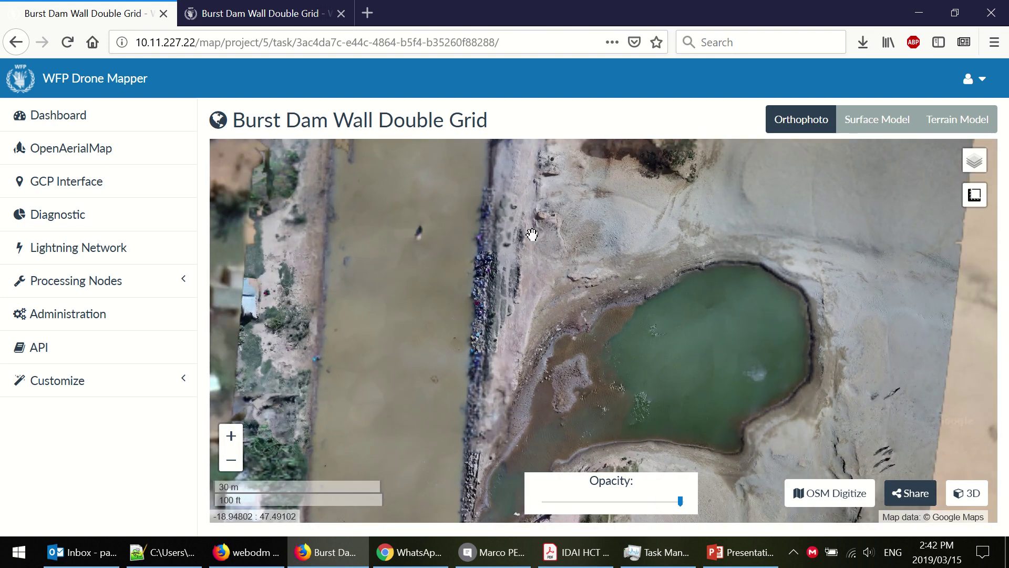
{"action": "scroll", "coordinate": [624, 290], "scroll_direction": "down", "scroll_amount": 1}
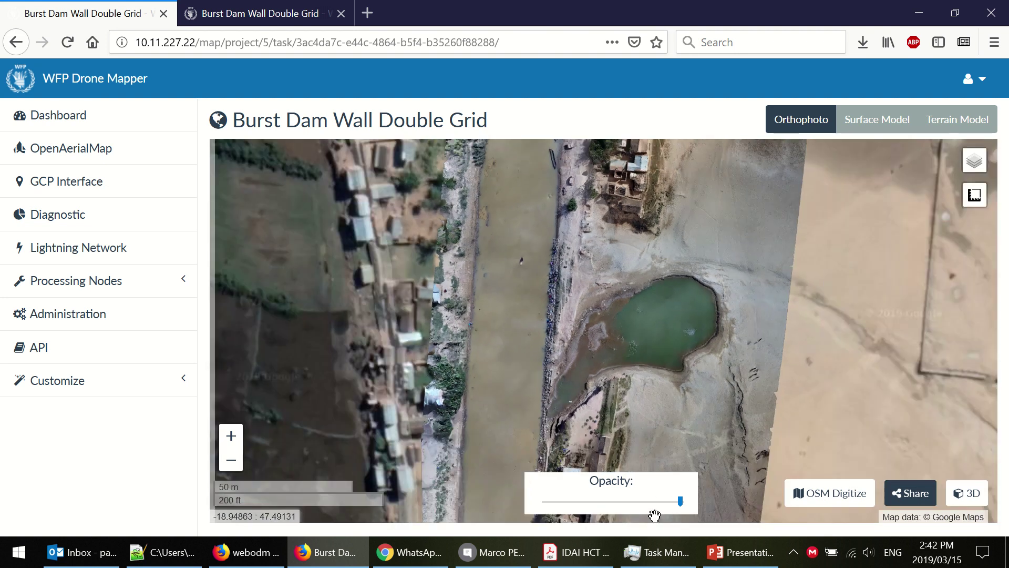
{"action": "left_click_drag", "start_coordinate": [680, 501], "coordinate": [515, 504]}
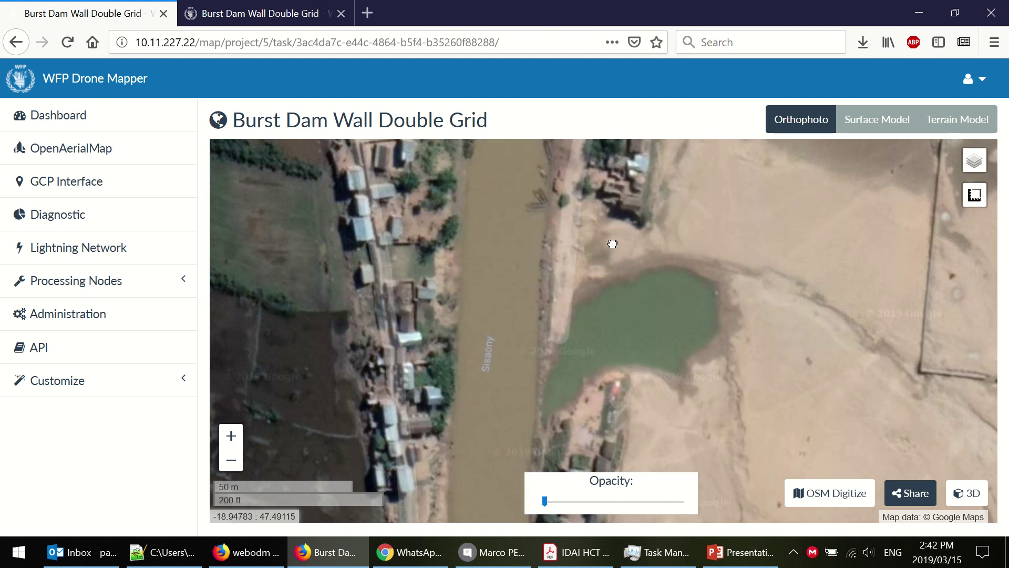
{"action": "left_click_drag", "start_coordinate": [612, 244], "coordinate": [574, 294]}
{"action": "scroll", "coordinate": [592, 293], "scroll_direction": "up", "scroll_amount": 3}
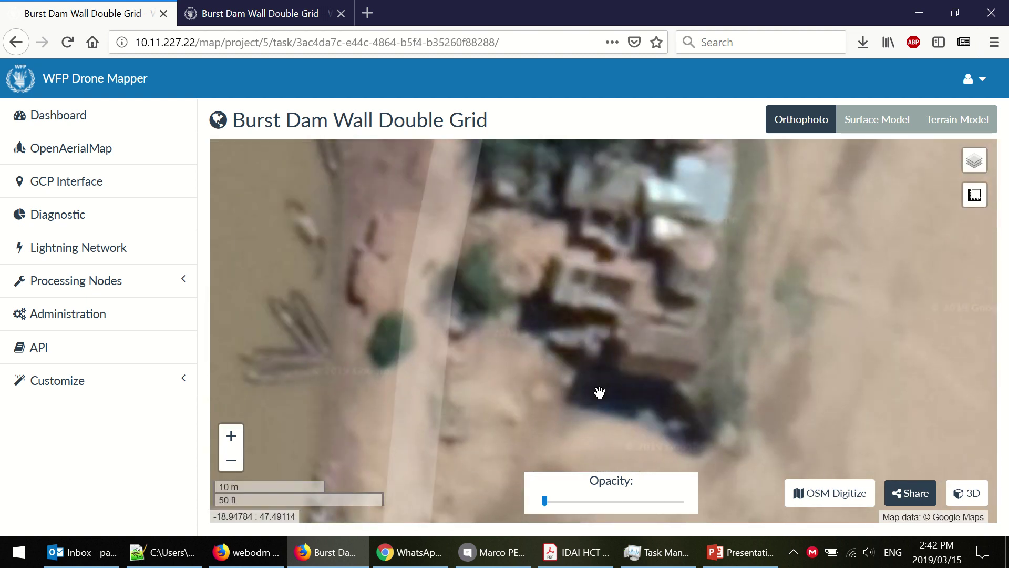
{"action": "left_click_drag", "start_coordinate": [545, 501], "coordinate": [698, 503]}
Pan and zoom the map to centre the houses beside the pond
{"action": "scroll", "coordinate": [621, 345], "scroll_direction": "down", "scroll_amount": 1}
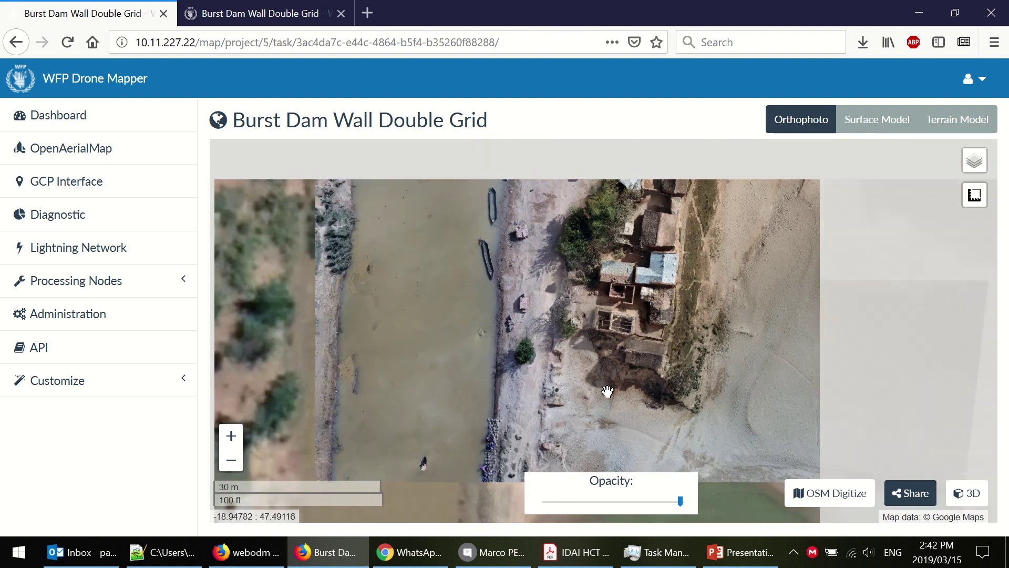
{"action": "left_click_drag", "start_coordinate": [544, 345], "coordinate": [536, 323]}
{"action": "scroll", "coordinate": [541, 347], "scroll_direction": "down", "scroll_amount": 1}
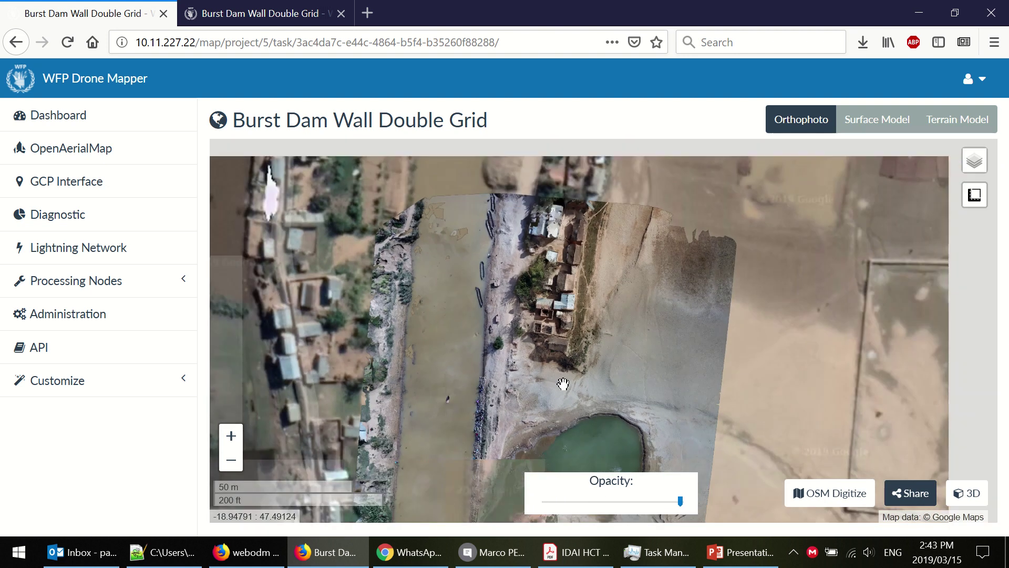
{"action": "scroll", "coordinate": [557, 342], "scroll_direction": "up", "scroll_amount": 1}
{"action": "left_click_drag", "start_coordinate": [523, 383], "coordinate": [590, 241]}
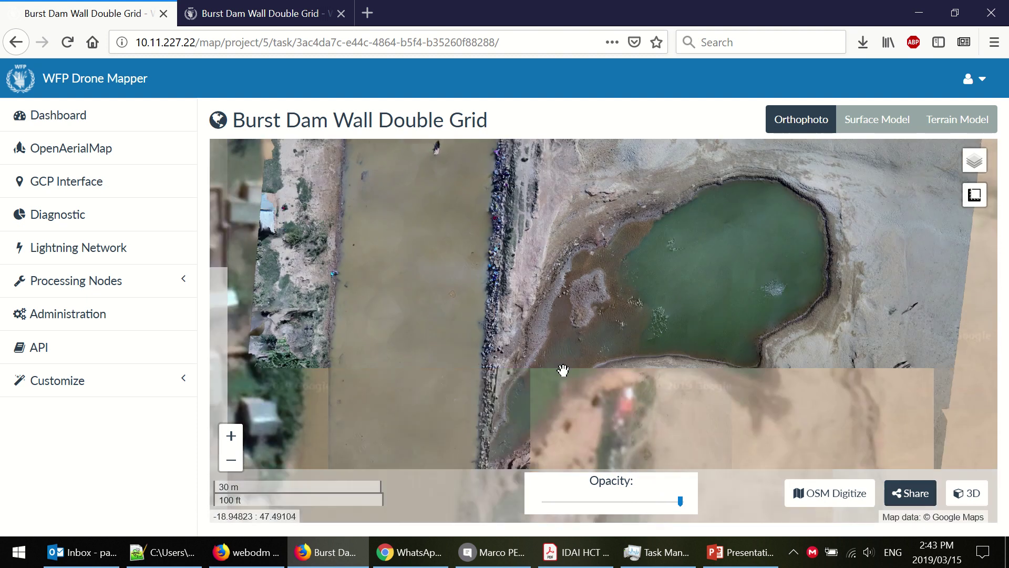
{"action": "left_click_drag", "start_coordinate": [563, 370], "coordinate": [561, 396]}
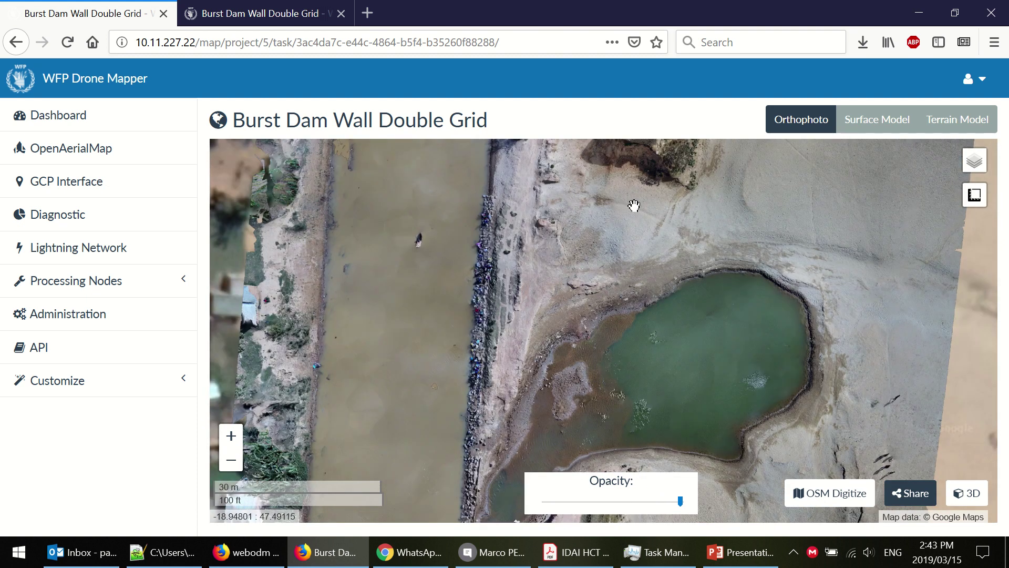
{"action": "left_click_drag", "start_coordinate": [633, 207], "coordinate": [620, 413]}
{"action": "left_click_drag", "start_coordinate": [668, 237], "coordinate": [610, 367]}
{"action": "scroll", "coordinate": [610, 368], "scroll_direction": "up", "scroll_amount": 1}
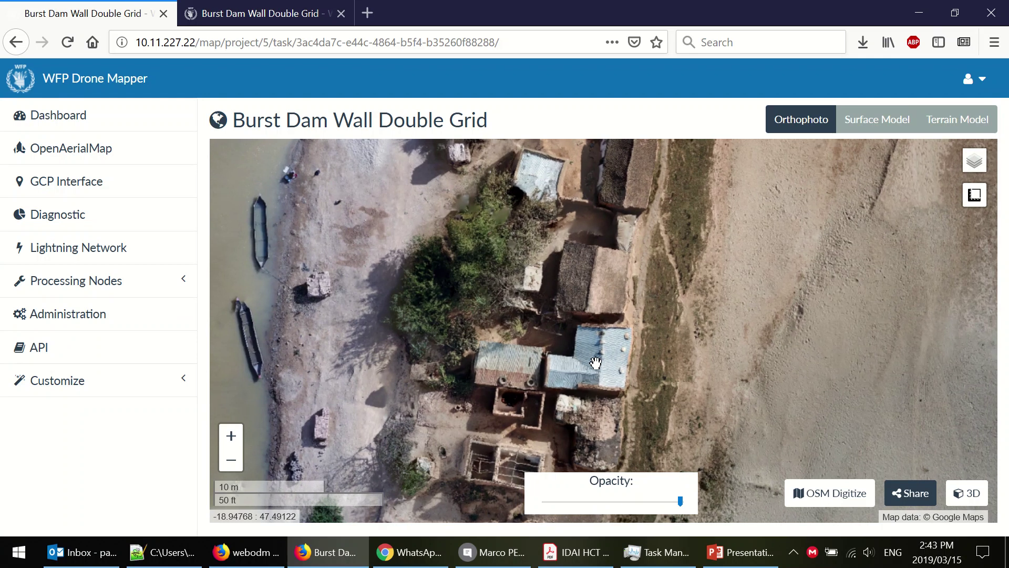
Outline the green roof with six points: 34 sq m area, 25 m perimeter, 48.77 m³ volume
{"action": "mouse_move", "coordinate": [975, 200]}
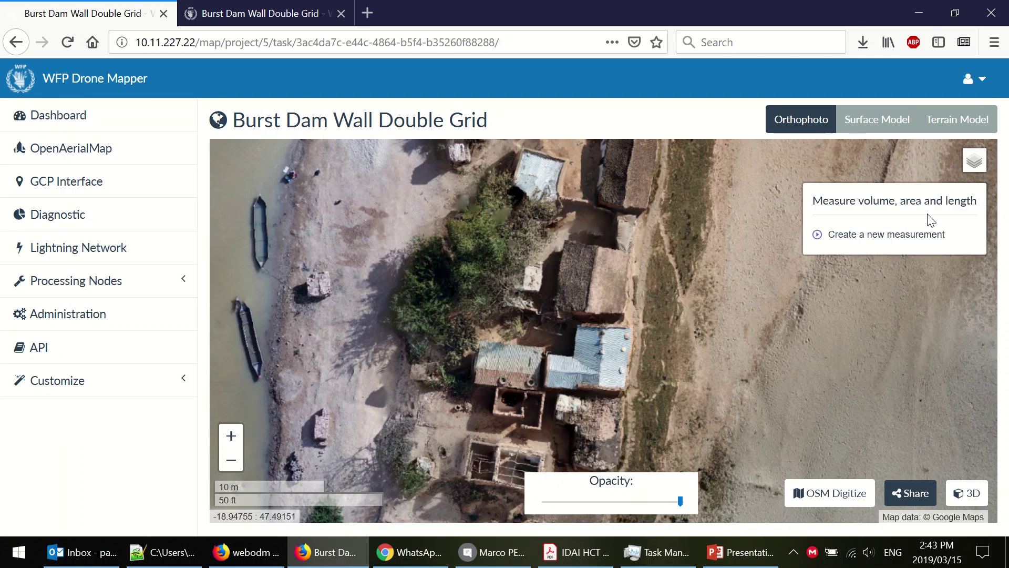
{"action": "left_click", "coordinate": [902, 235]}
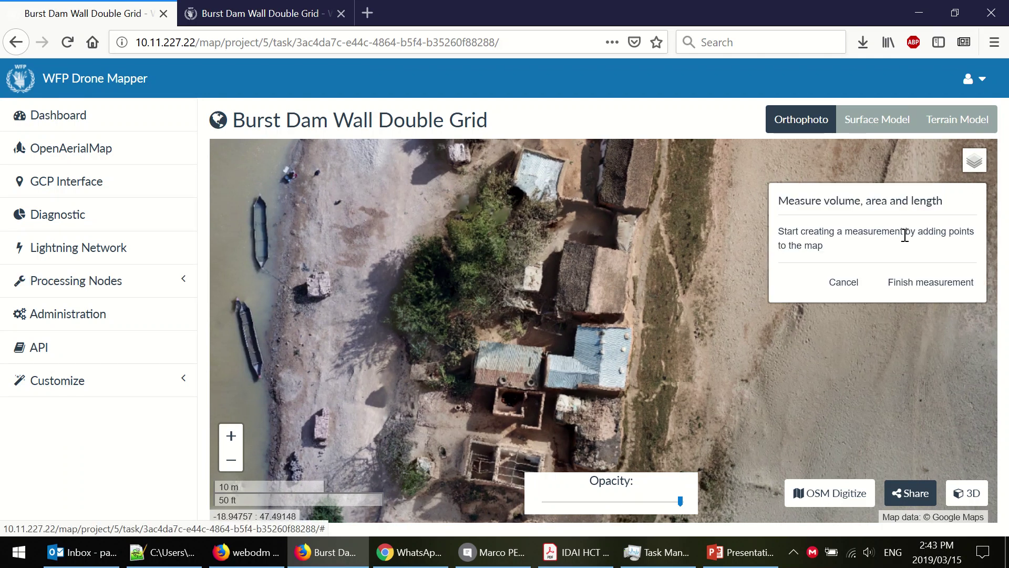
{"action": "left_click", "coordinate": [546, 386]}
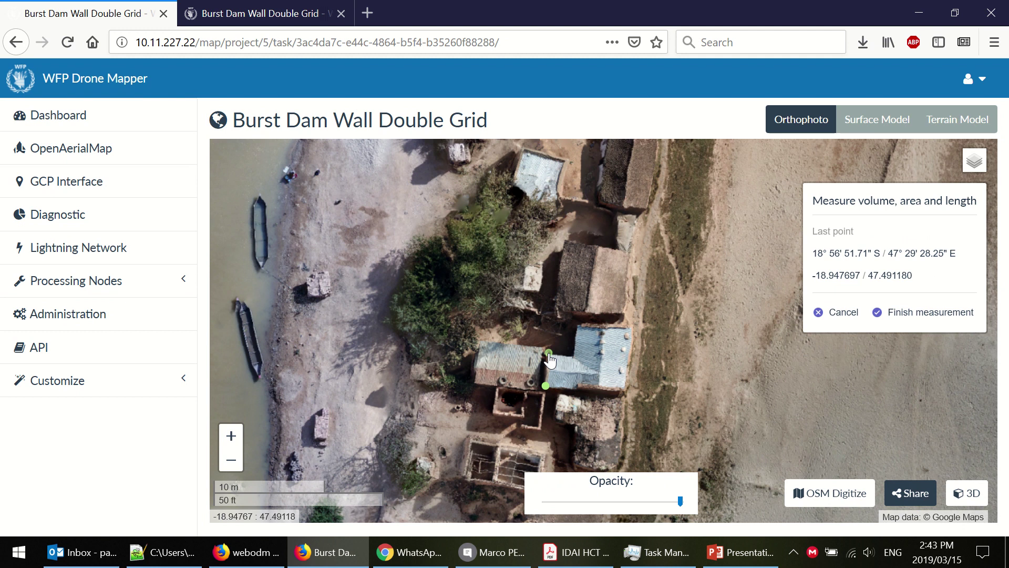
{"action": "left_click", "coordinate": [548, 354]}
{"action": "left_click", "coordinate": [574, 354]}
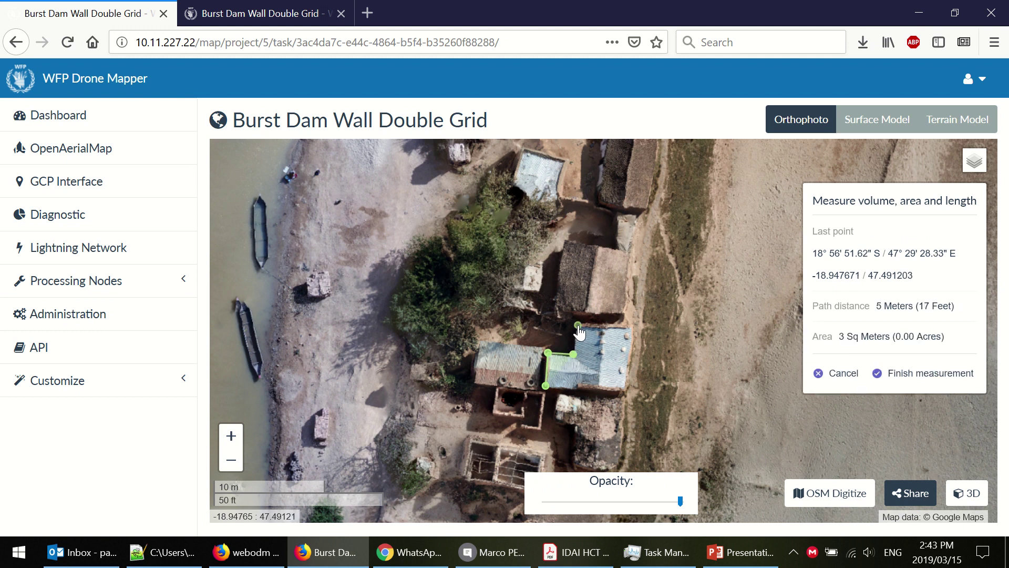
{"action": "left_click", "coordinate": [578, 327]}
{"action": "left_click", "coordinate": [629, 326]}
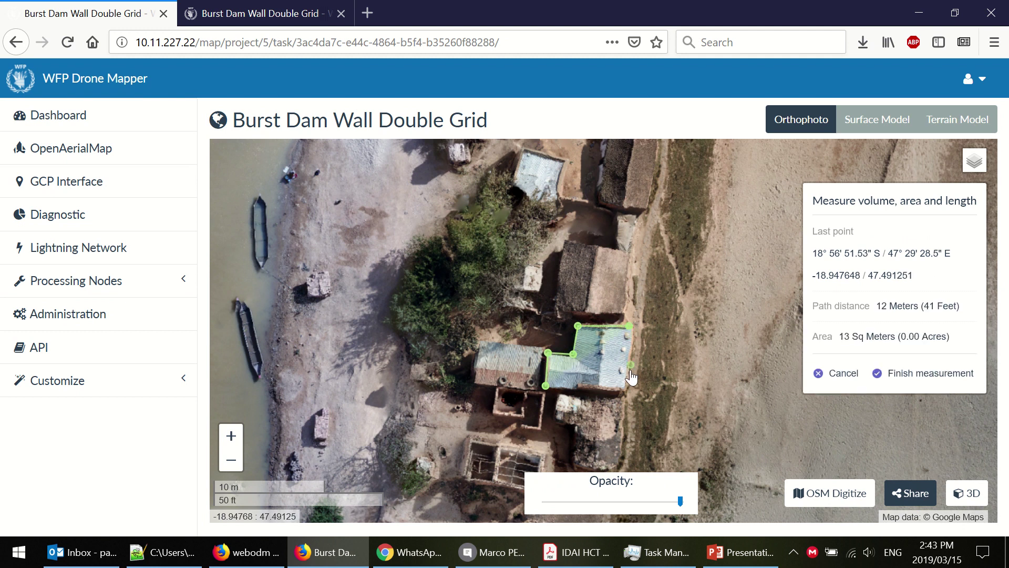
{"action": "left_click", "coordinate": [624, 391]}
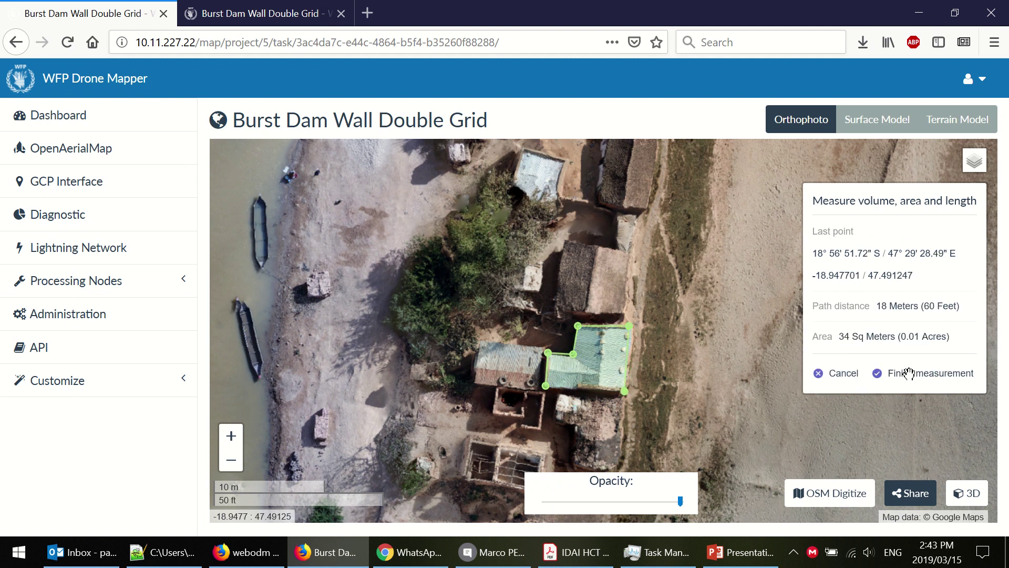
{"action": "left_click", "coordinate": [909, 374]}
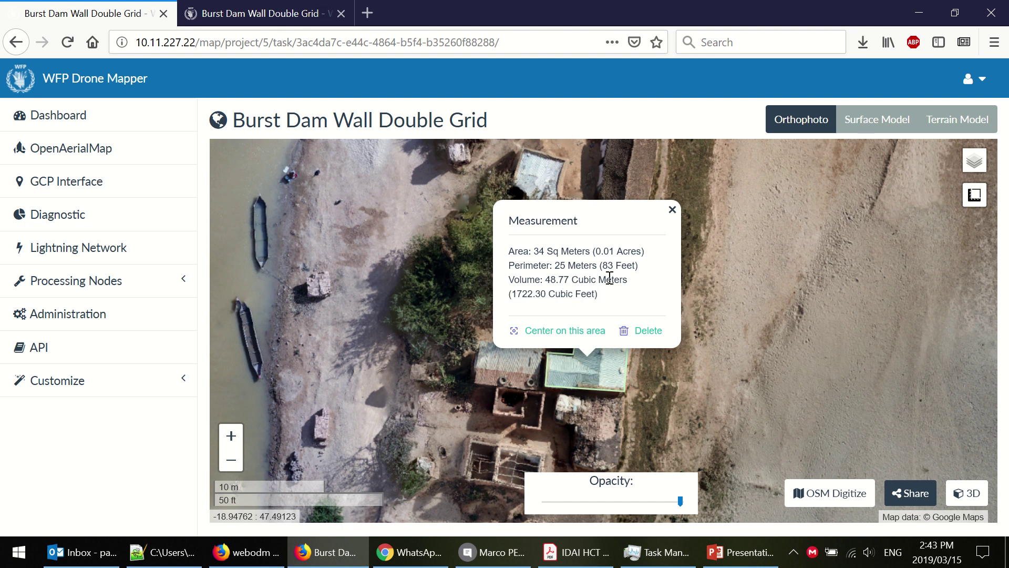
Close the roof measurement results and zoom out to the buildings along the river bank
{"action": "left_click", "coordinate": [672, 210]}
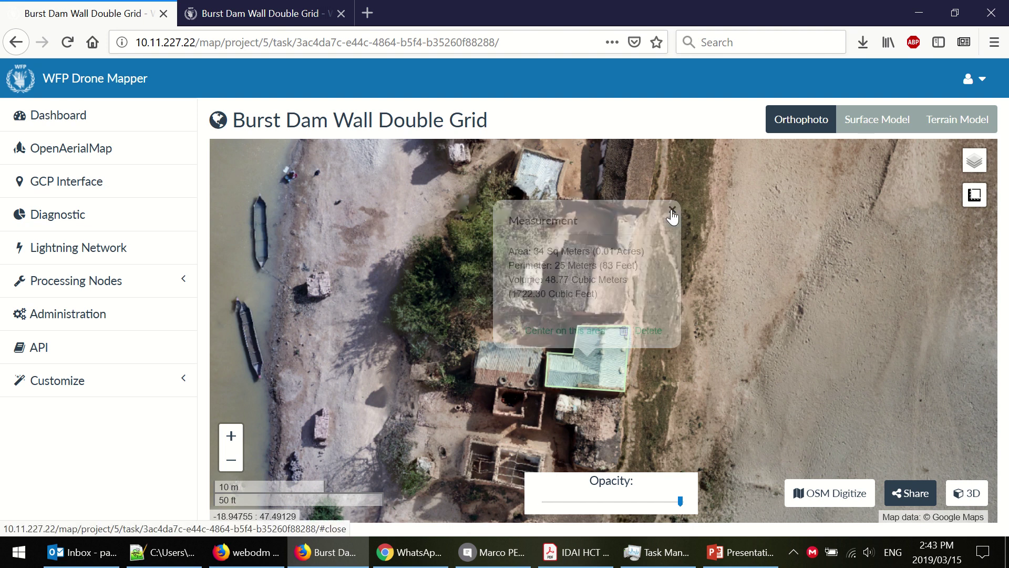
{"action": "scroll", "coordinate": [520, 402], "scroll_direction": "down", "scroll_amount": 3}
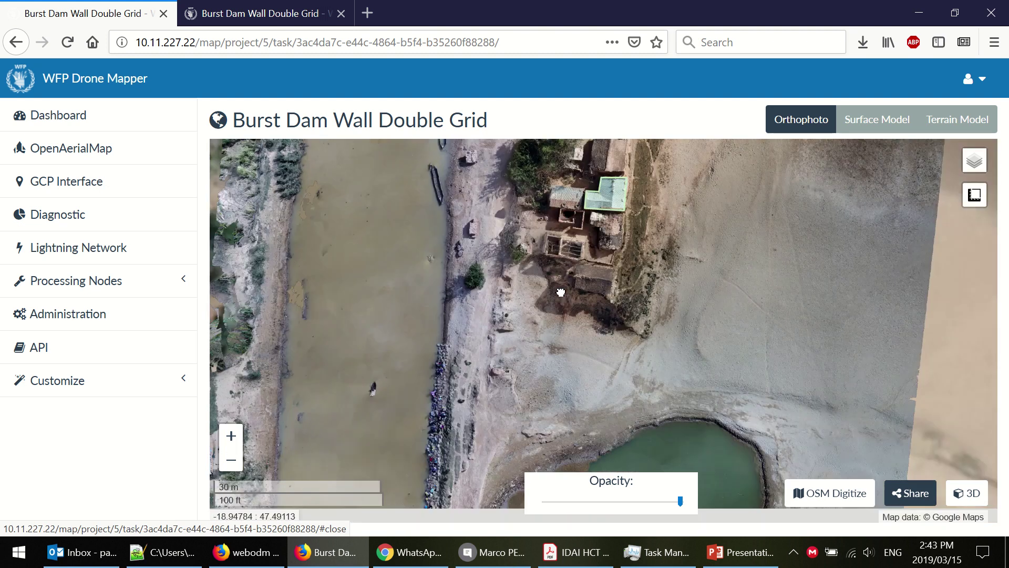
{"action": "left_click_drag", "start_coordinate": [561, 292], "coordinate": [663, 310]}
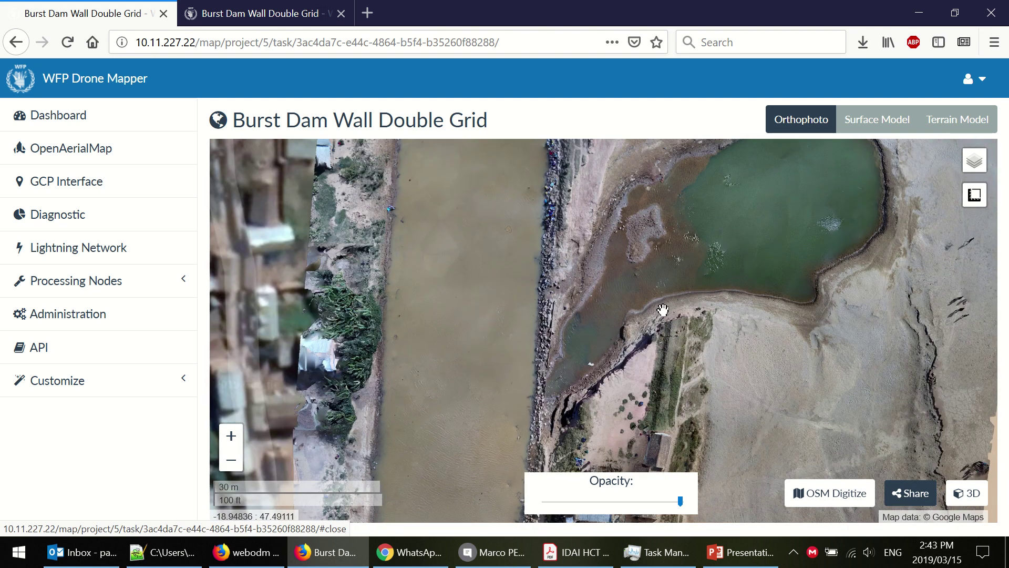
{"action": "left_click_drag", "start_coordinate": [629, 370], "coordinate": [633, 316]}
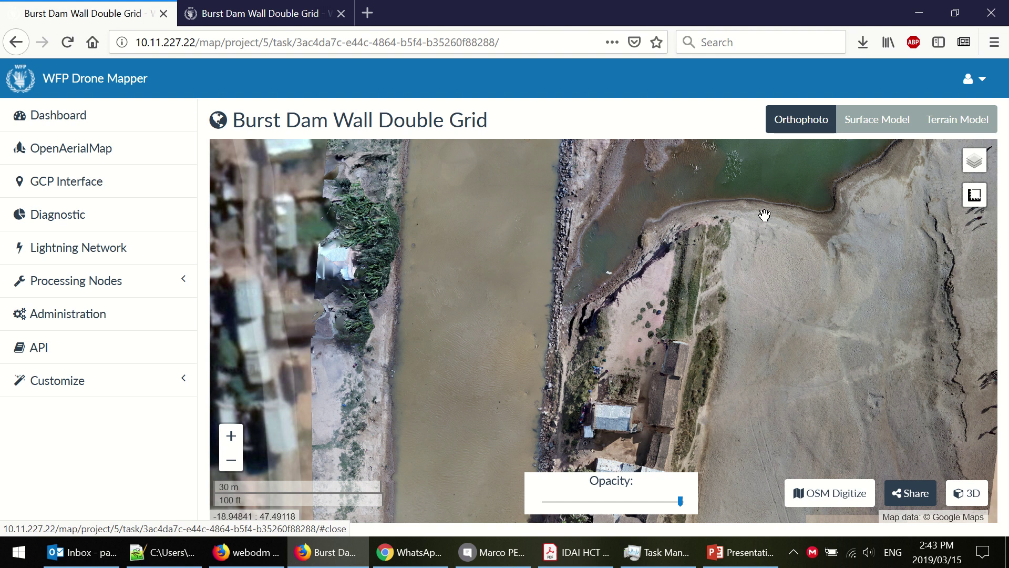
Measure a four-corner bank strip, giving 121 sq m, 63 m perimeter and 303.96 m³
{"action": "mouse_move", "coordinate": [973, 196]}
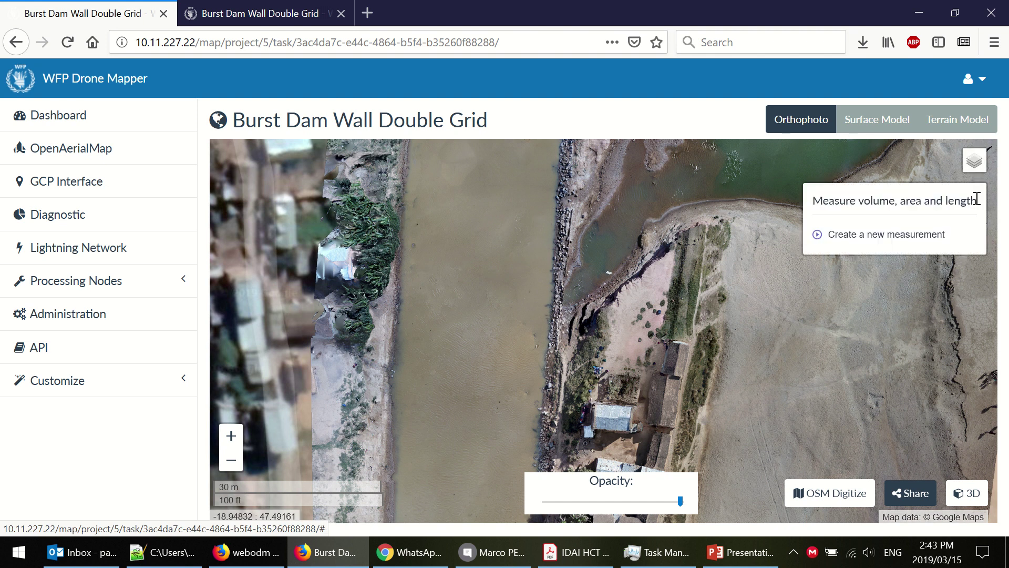
{"action": "left_click", "coordinate": [921, 235]}
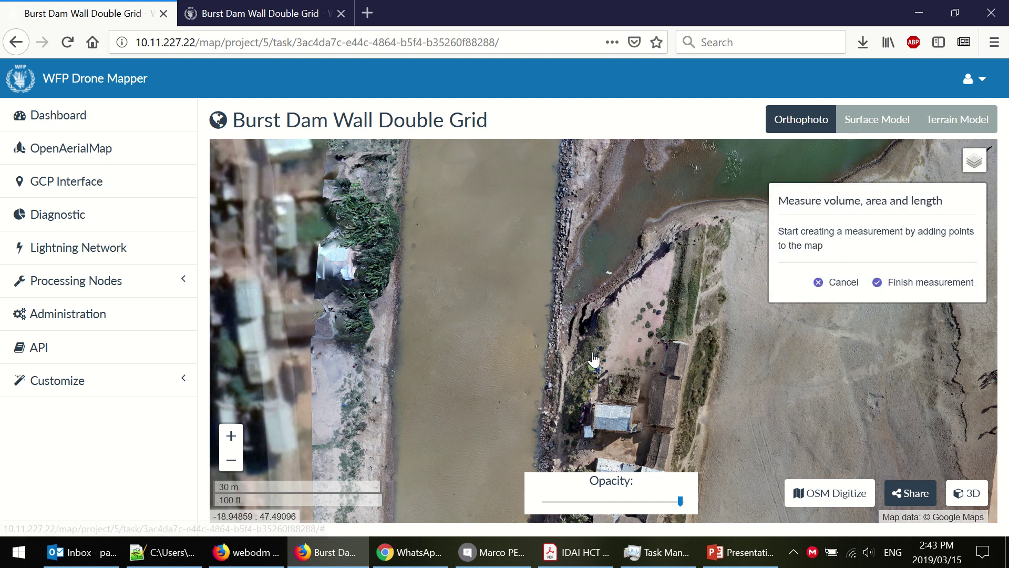
{"action": "left_click", "coordinate": [726, 348]}
{"action": "left_click", "coordinate": [576, 331]}
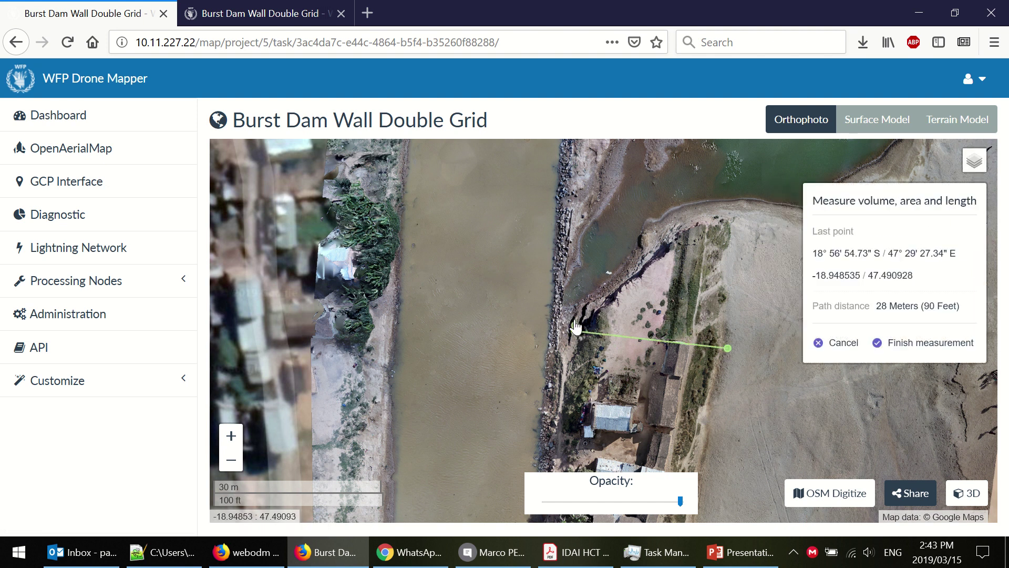
{"action": "left_click", "coordinate": [579, 307]}
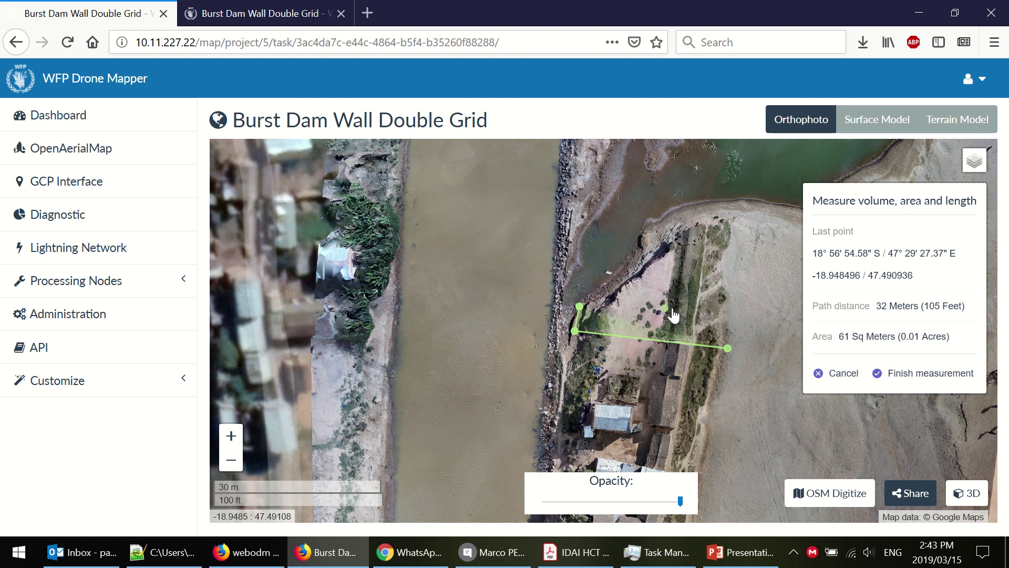
{"action": "left_click", "coordinate": [727, 323]}
{"action": "left_click", "coordinate": [917, 373]}
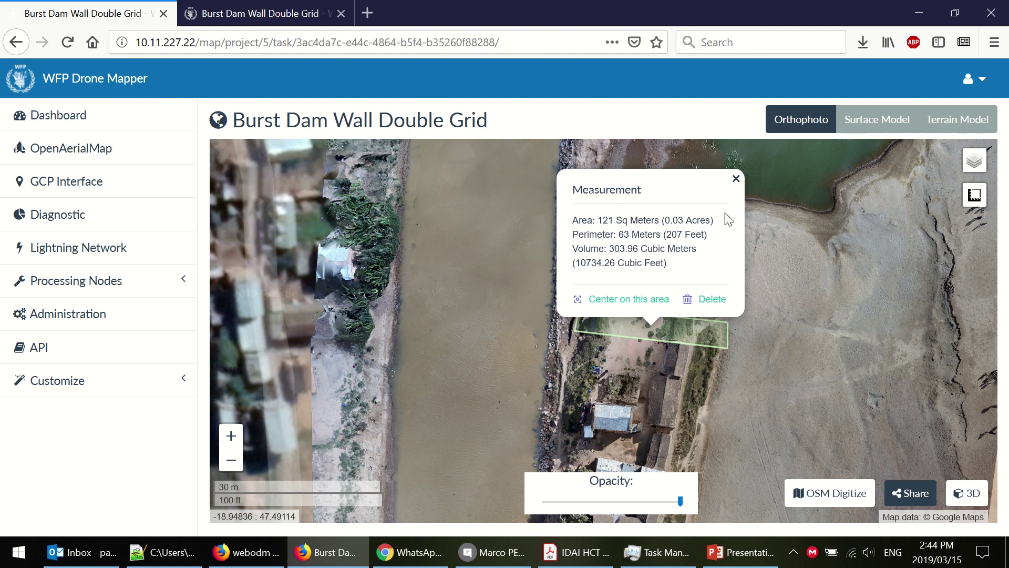
Delete the 121 sq m river bank strip measurement
{"action": "left_click", "coordinate": [736, 179]}
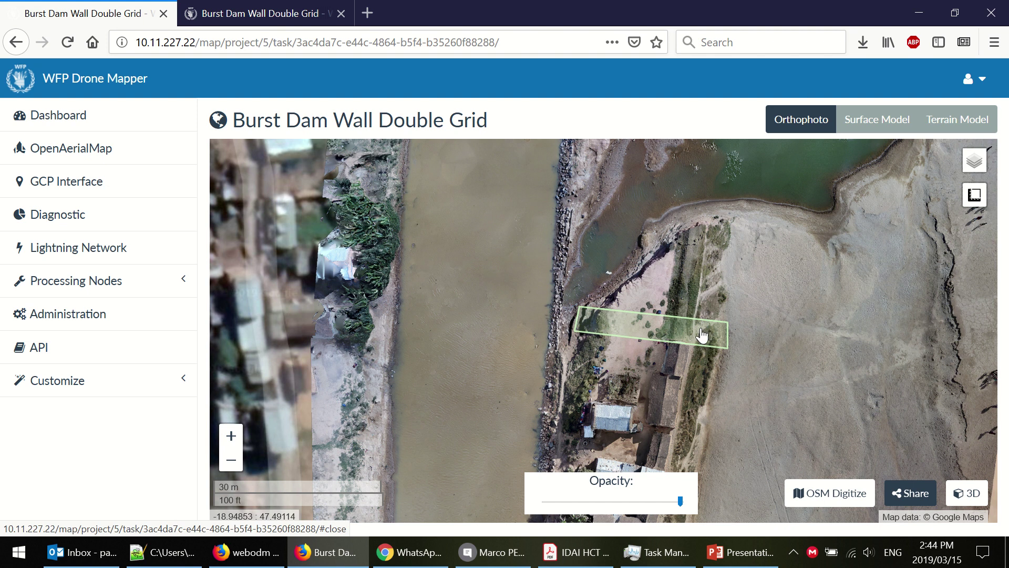
{"action": "mouse_move", "coordinate": [975, 194]}
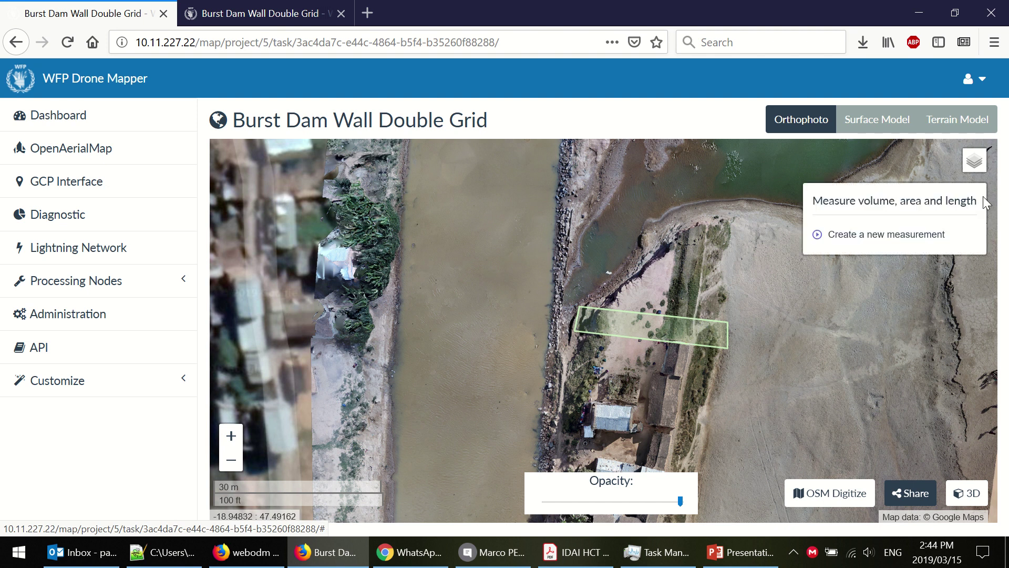
{"action": "left_click", "coordinate": [695, 340]}
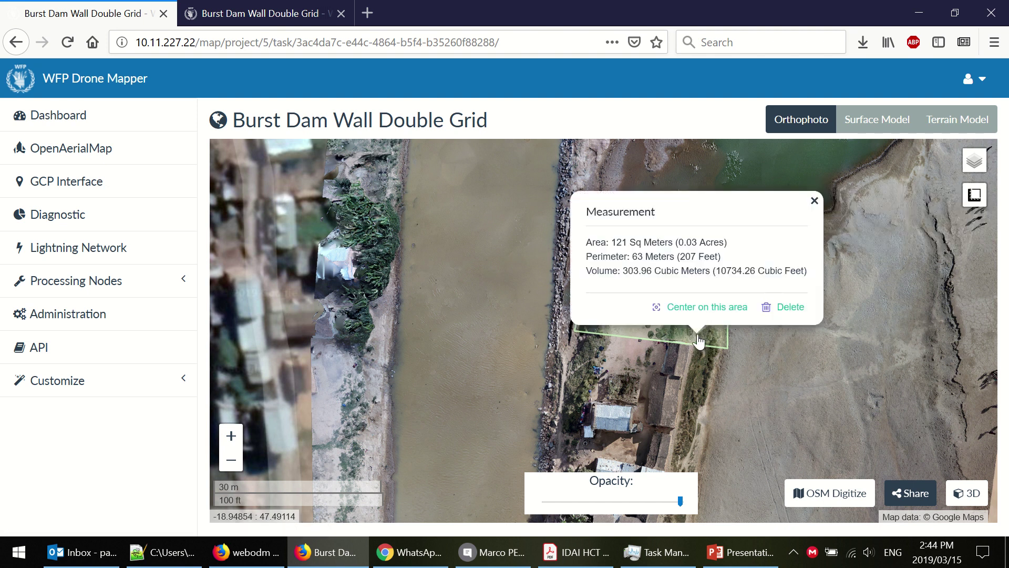
{"action": "left_click", "coordinate": [784, 309]}
Start a new measurement with two points on the bank 5 meters apart
{"action": "mouse_move", "coordinate": [981, 206]}
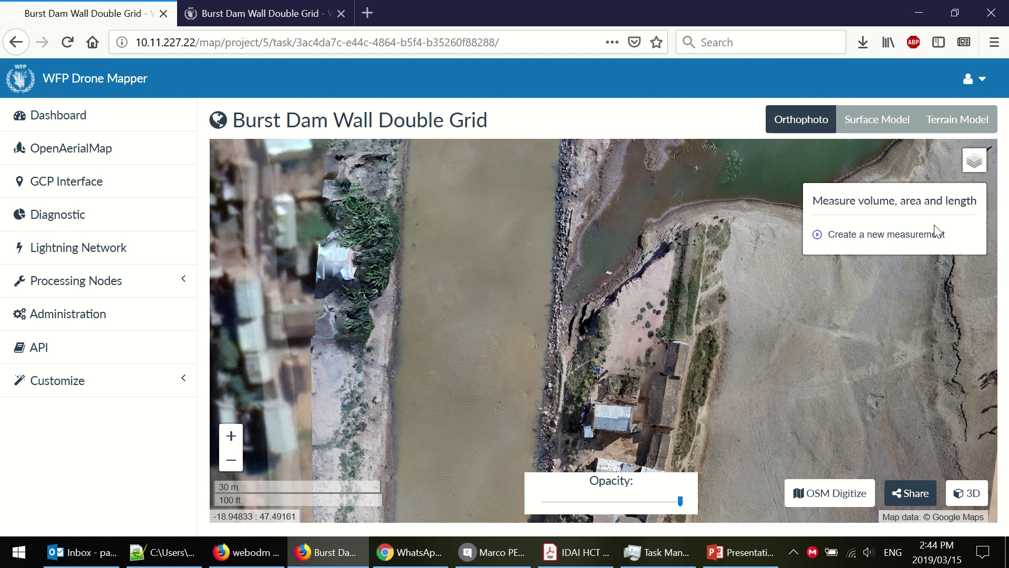
{"action": "left_click", "coordinate": [894, 233]}
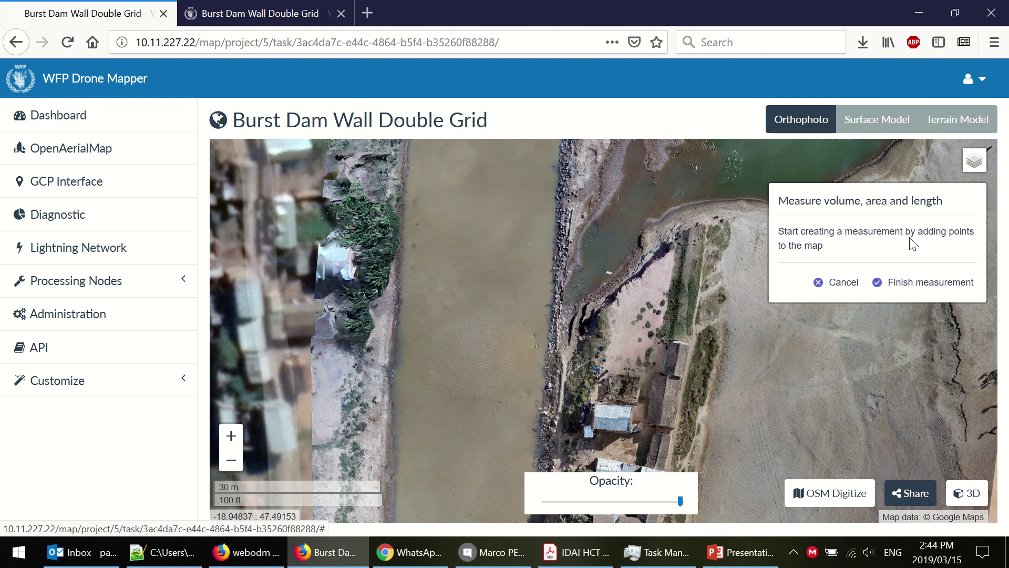
{"action": "left_click", "coordinate": [689, 314]}
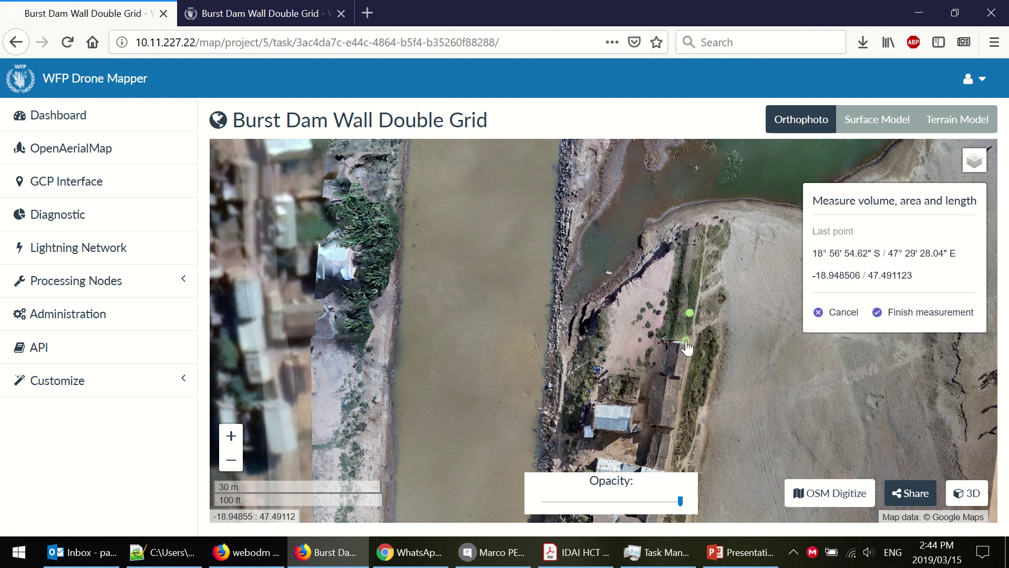
{"action": "left_click", "coordinate": [686, 340]}
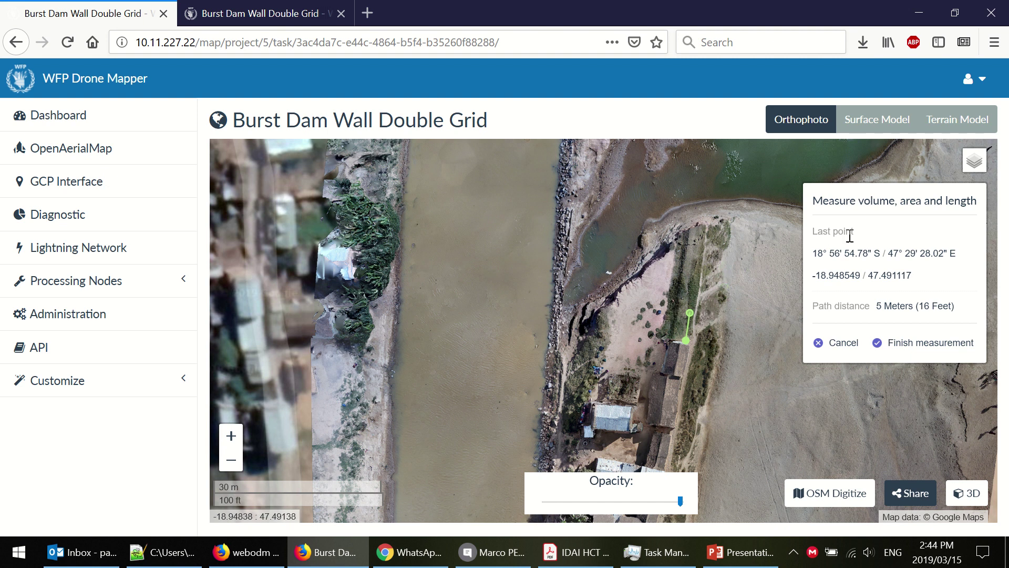
{"action": "left_click", "coordinate": [837, 343]}
{"action": "left_click_drag", "start_coordinate": [765, 268], "coordinate": [739, 413]}
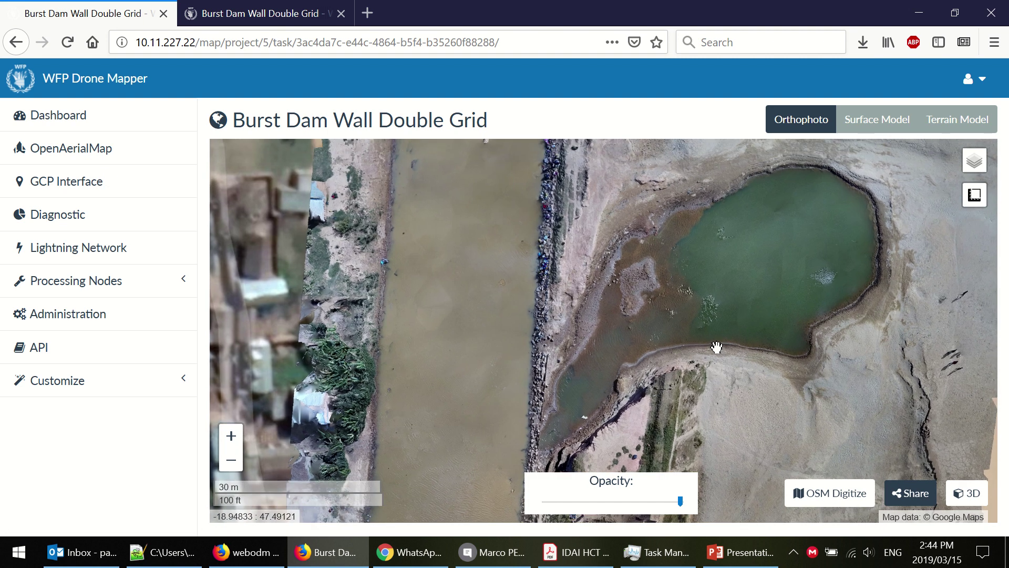
{"action": "scroll", "coordinate": [717, 347], "scroll_direction": "down", "scroll_amount": 1}
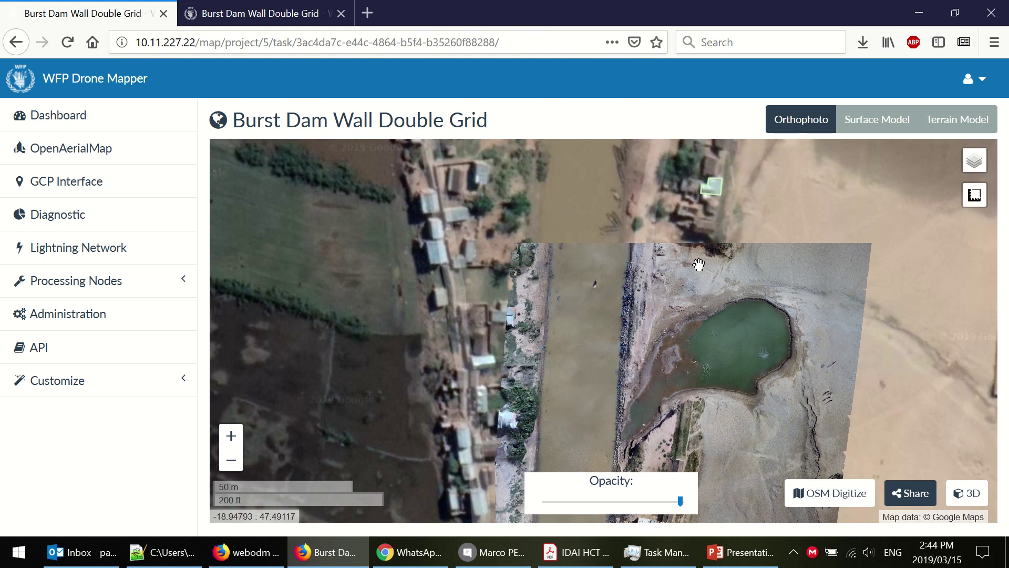
{"action": "mouse_move", "coordinate": [974, 205]}
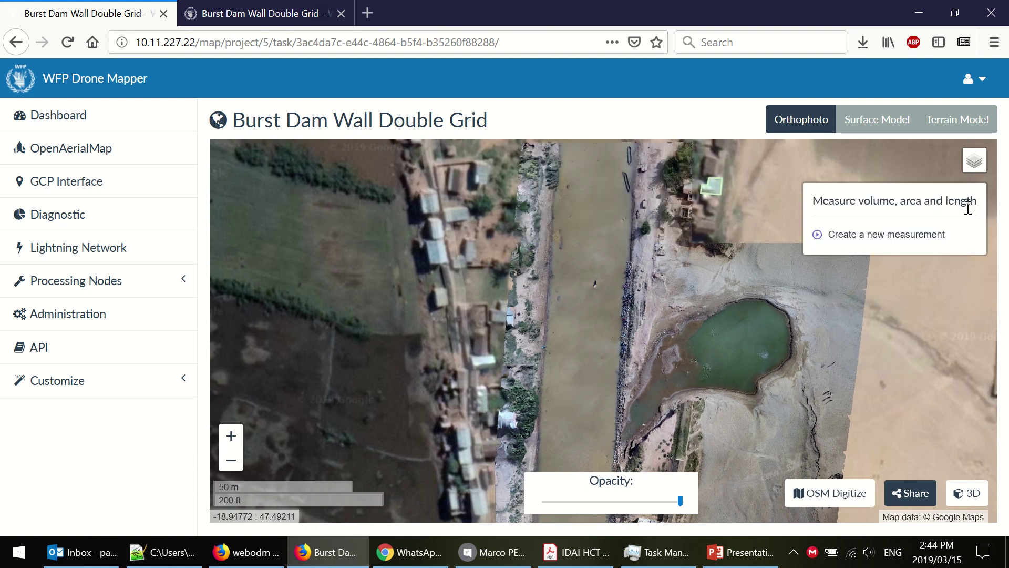
{"action": "left_click", "coordinate": [918, 232]}
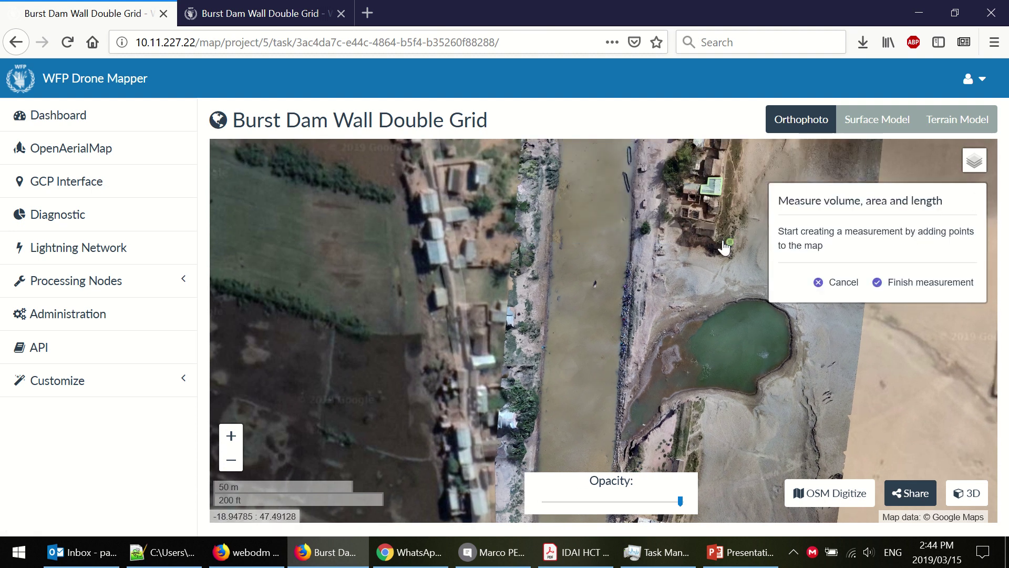
{"action": "left_click", "coordinate": [685, 227]}
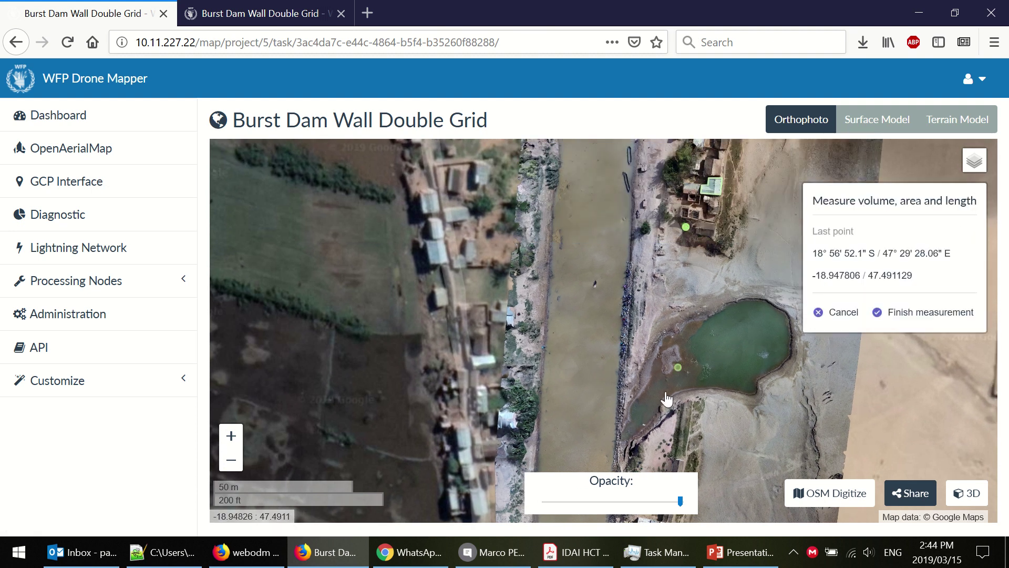
{"action": "left_click", "coordinate": [656, 443]}
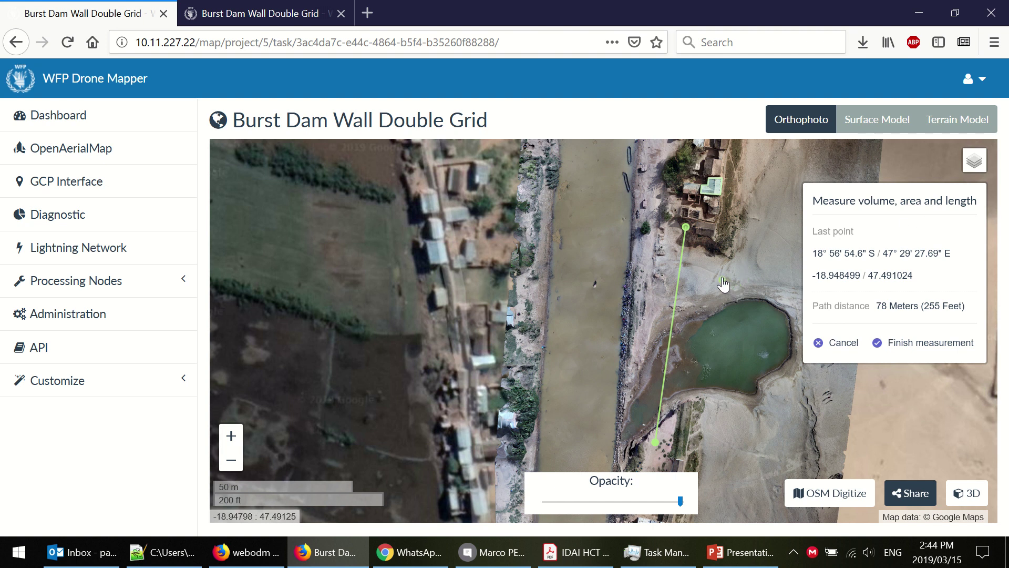
{"action": "left_click", "coordinate": [844, 342]}
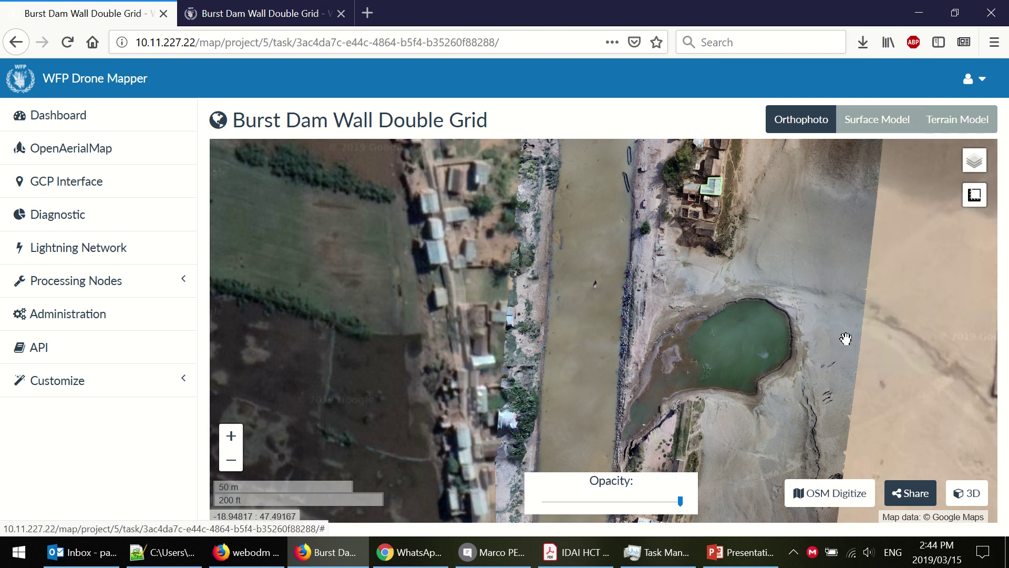
Show the Burst Dam Wall surface model layer and zoom around it
{"action": "left_click", "coordinate": [876, 121]}
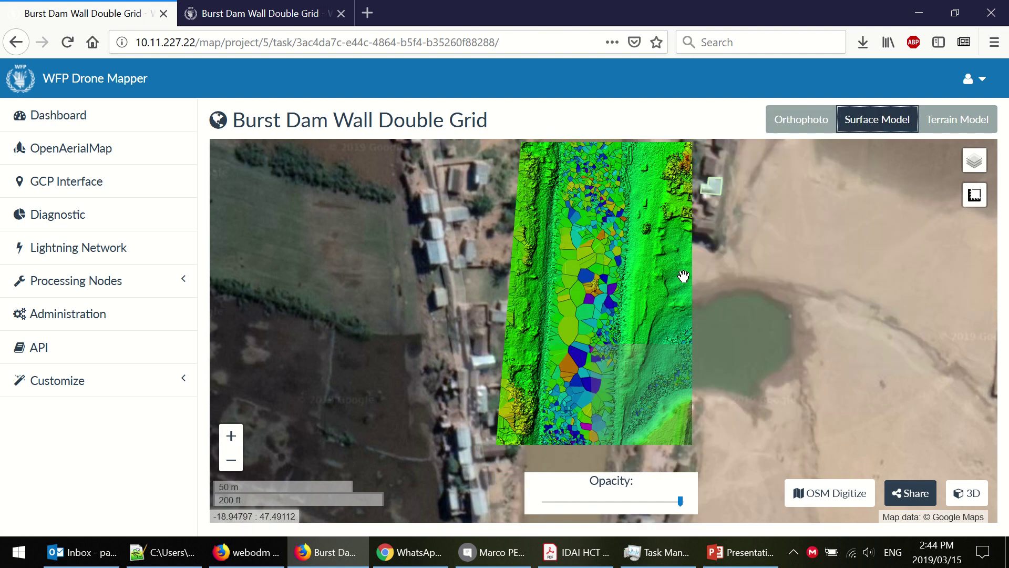
{"action": "scroll", "coordinate": [683, 276], "scroll_direction": "down", "scroll_amount": 2}
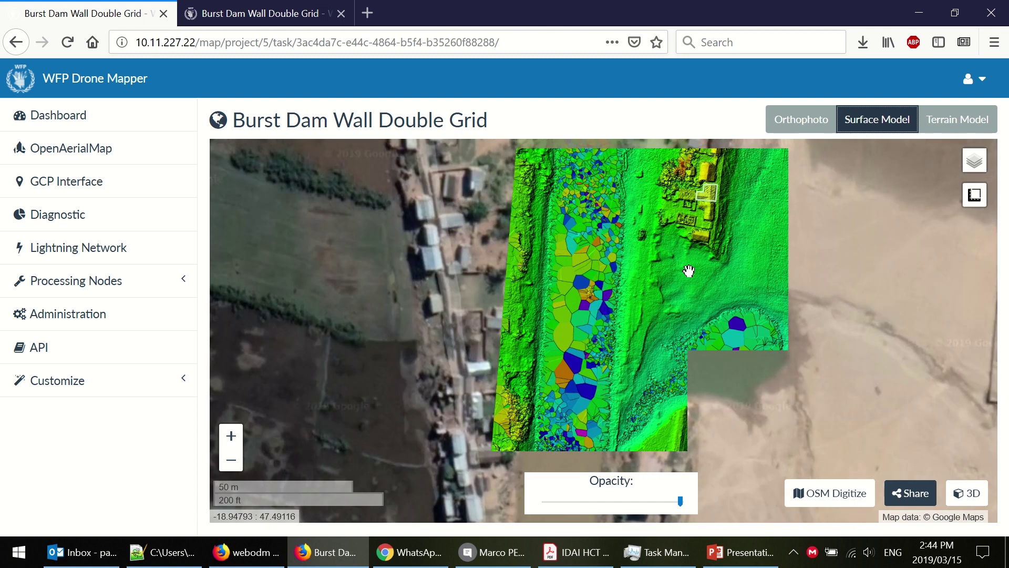
{"action": "scroll", "coordinate": [689, 271], "scroll_direction": "up", "scroll_amount": 1}
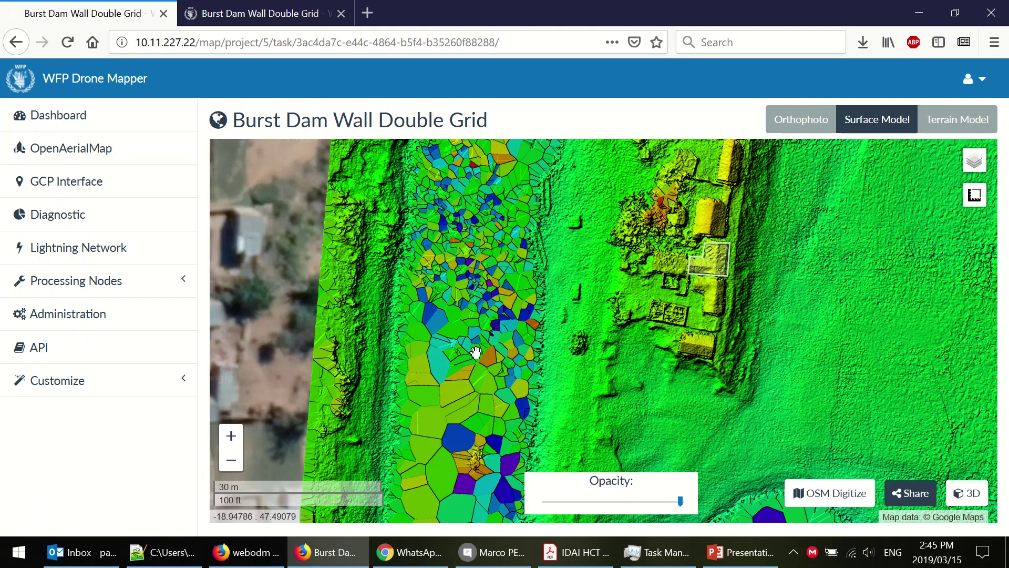
Switch to the elevation-coloured terrain model and zoom out
{"action": "left_click", "coordinate": [954, 127]}
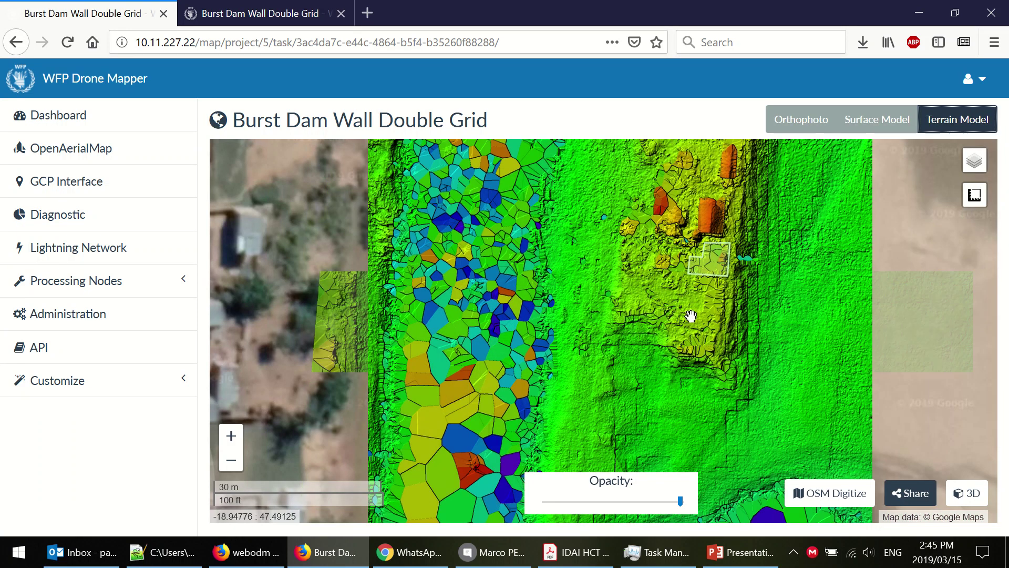
{"action": "scroll", "coordinate": [684, 313], "scroll_direction": "down", "scroll_amount": 2}
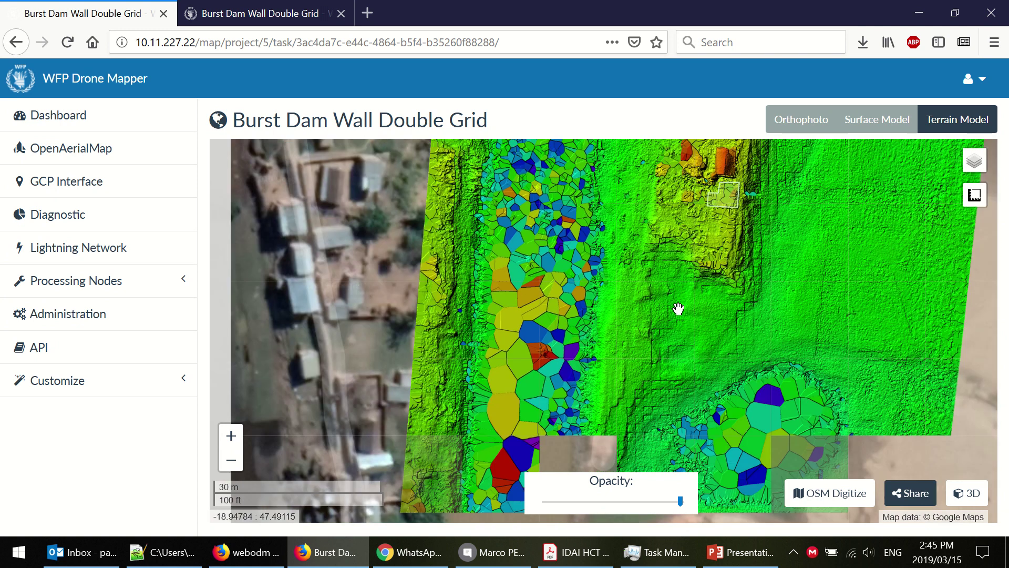
{"action": "scroll", "coordinate": [678, 309], "scroll_direction": "down", "scroll_amount": 2}
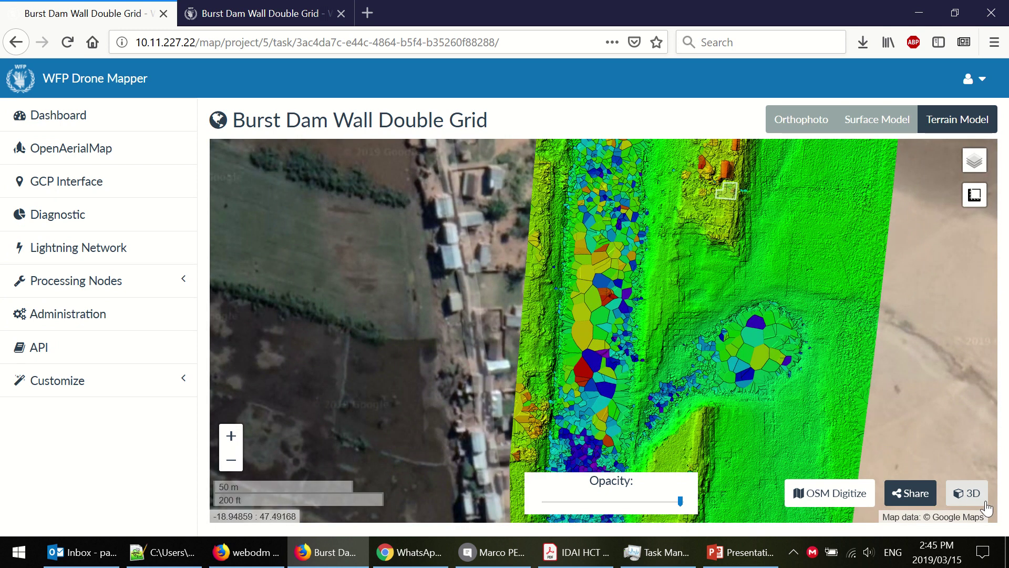
Open the 3D point cloud, then orbit and zoom onto the dam wall across the pond
{"action": "left_click", "coordinate": [965, 496]}
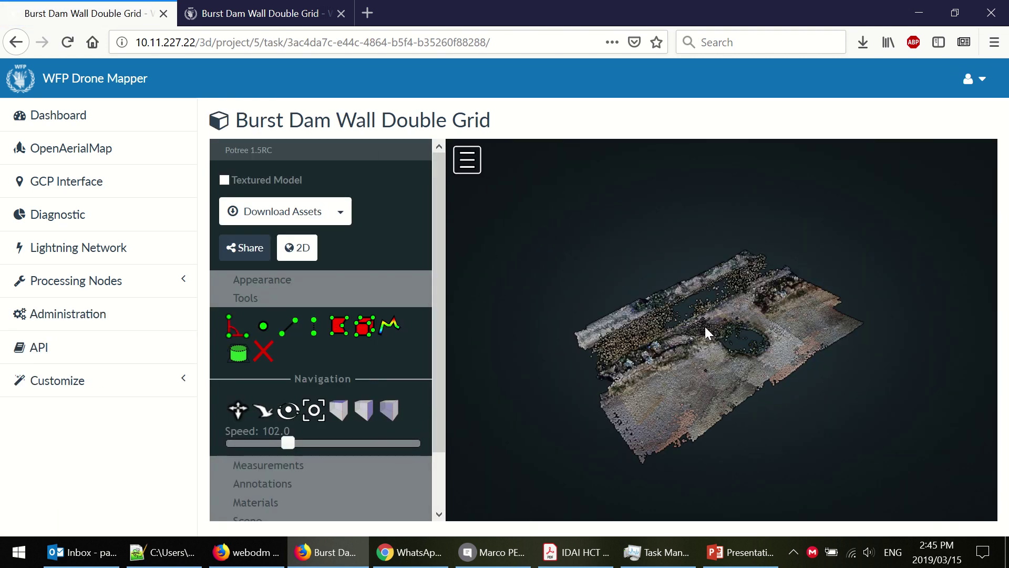
{"action": "left_click_drag", "start_coordinate": [771, 313], "coordinate": [751, 324]}
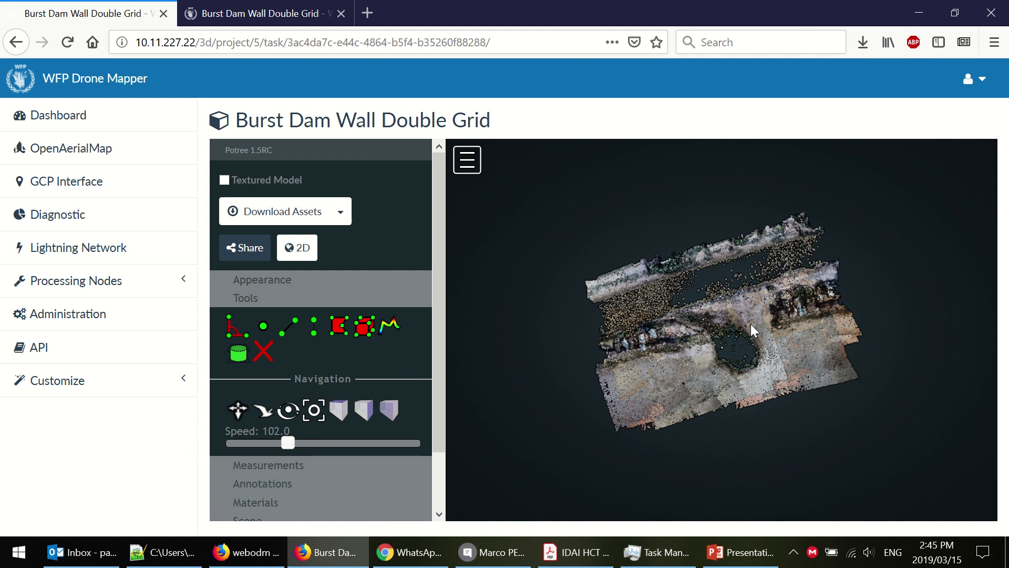
{"action": "scroll", "coordinate": [758, 320], "scroll_direction": "up", "scroll_amount": 5}
{"action": "scroll", "coordinate": [758, 320], "scroll_direction": "up", "scroll_amount": 5}
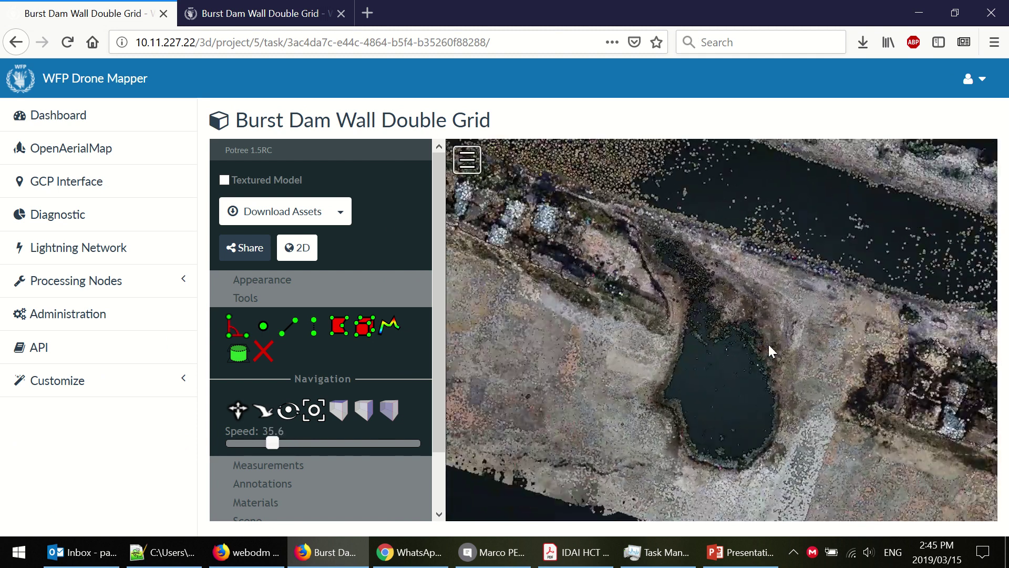
{"action": "left_click_drag", "start_coordinate": [864, 343], "coordinate": [710, 335]}
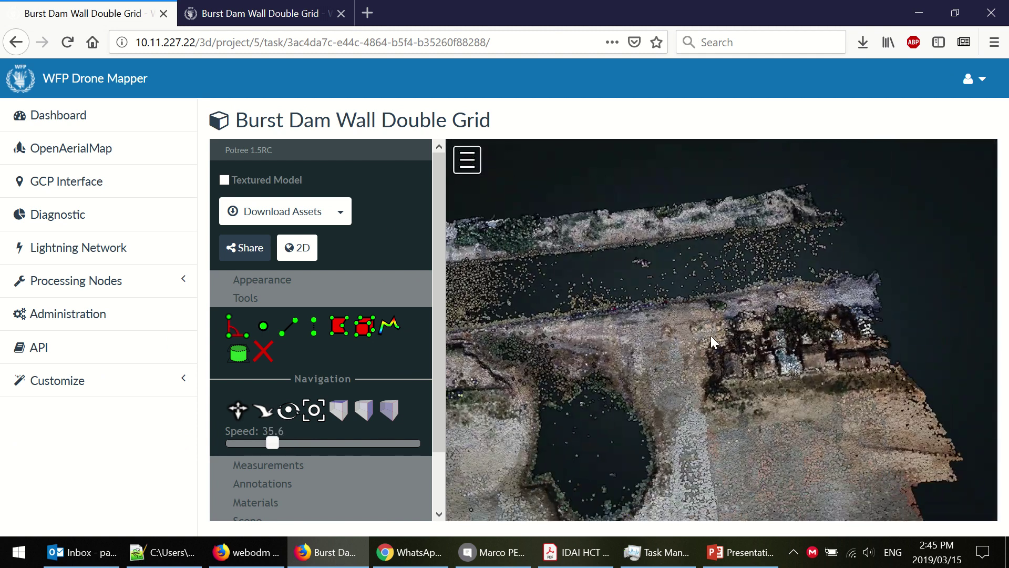
{"action": "scroll", "coordinate": [711, 335], "scroll_direction": "up", "scroll_amount": 3}
{"action": "scroll", "coordinate": [736, 370], "scroll_direction": "up", "scroll_amount": 3}
{"action": "left_click_drag", "start_coordinate": [737, 370], "coordinate": [745, 307]}
{"action": "scroll", "coordinate": [741, 286], "scroll_direction": "up", "scroll_amount": 2}
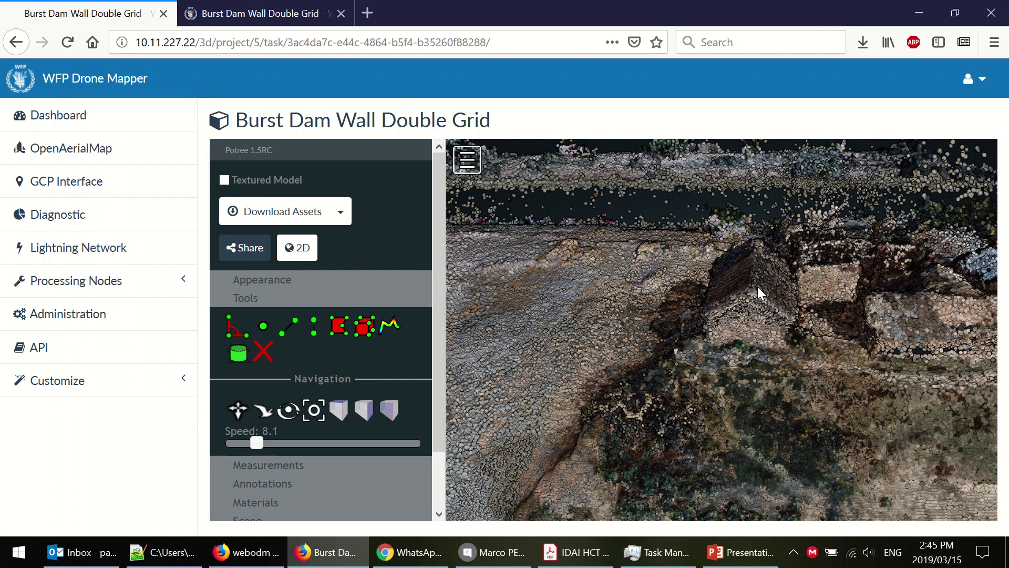
{"action": "left_click", "coordinate": [236, 330]}
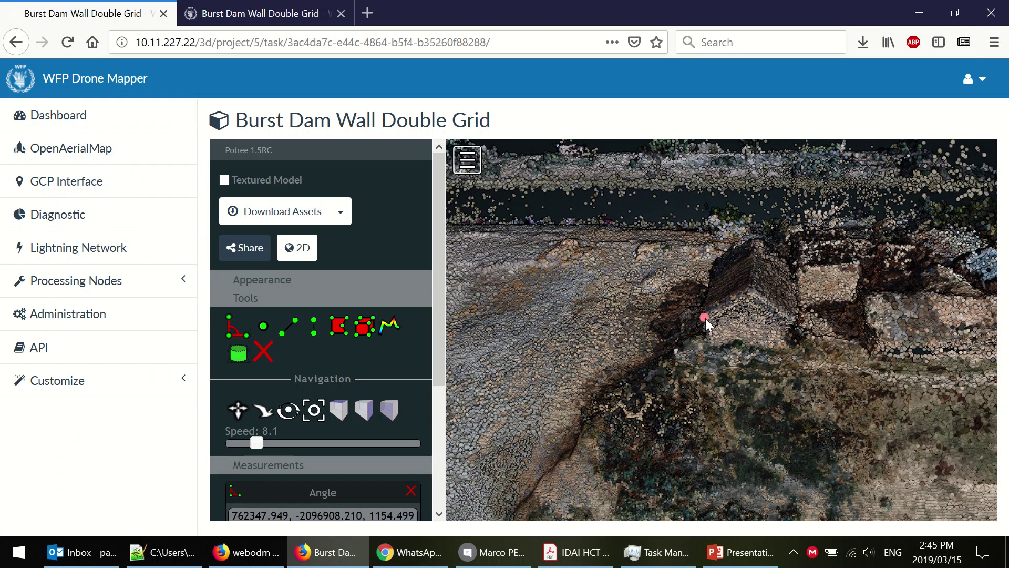
{"action": "left_click", "coordinate": [750, 290]}
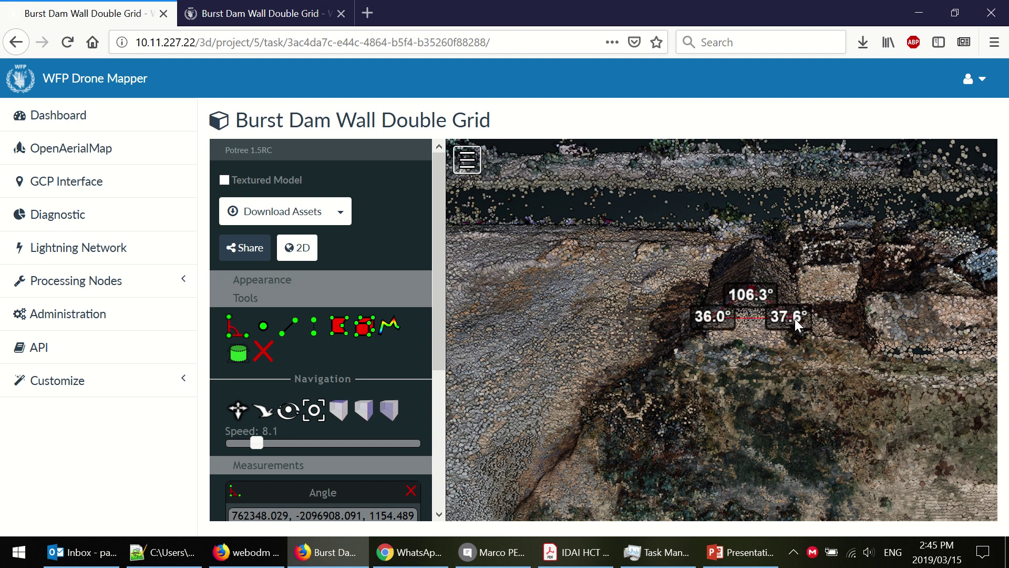
{"action": "left_click", "coordinate": [795, 320]}
{"action": "left_click", "coordinate": [266, 350]}
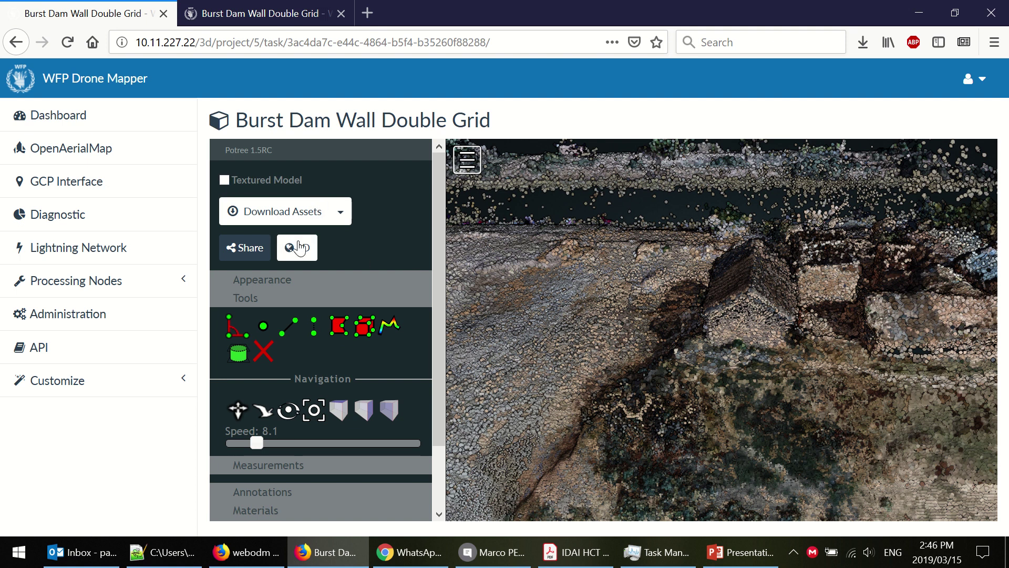
{"action": "left_click", "coordinate": [278, 18]}
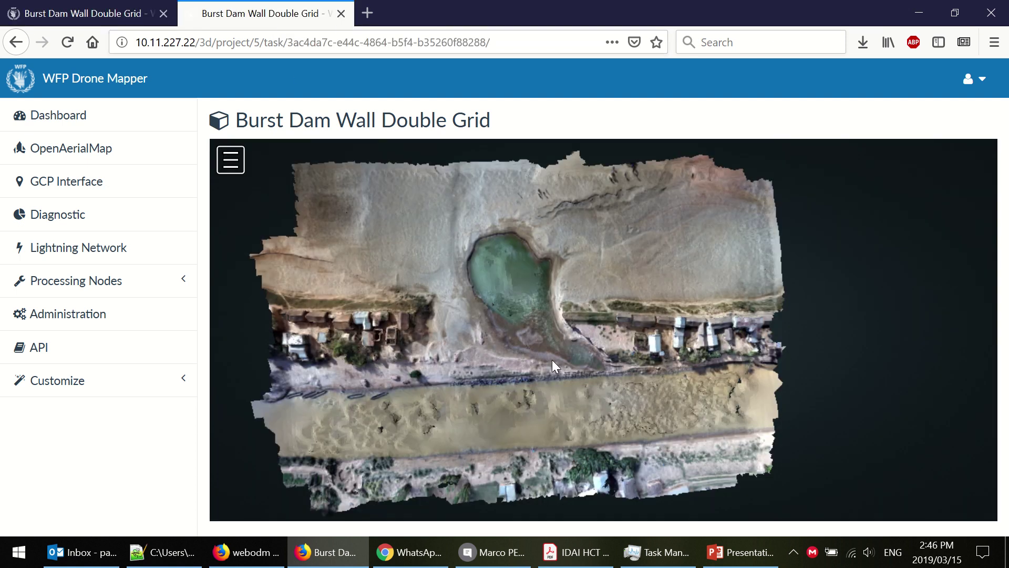
{"action": "scroll", "coordinate": [589, 350], "scroll_direction": "up", "scroll_amount": 5}
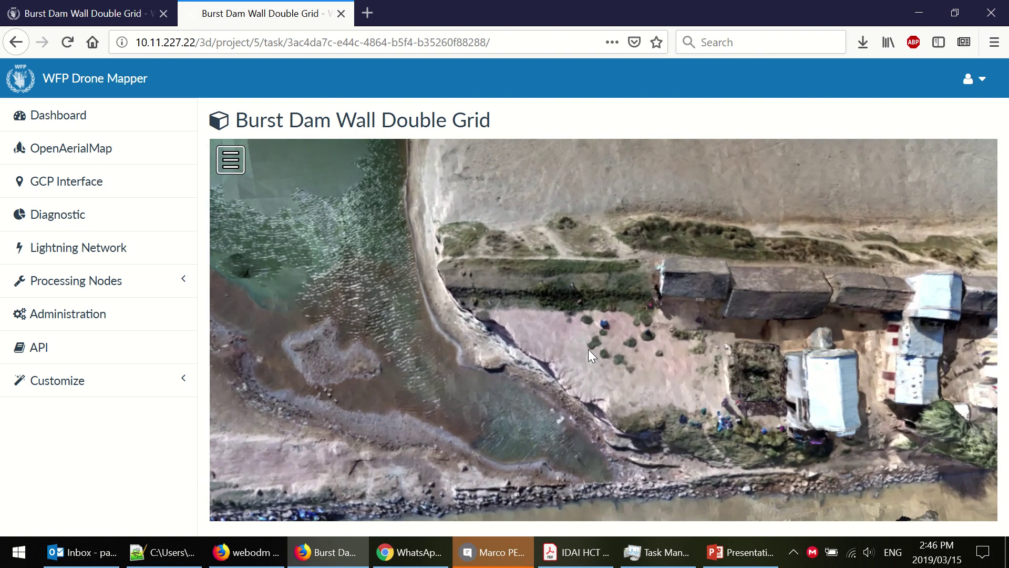
{"action": "left_click_drag", "start_coordinate": [588, 349], "coordinate": [558, 388]}
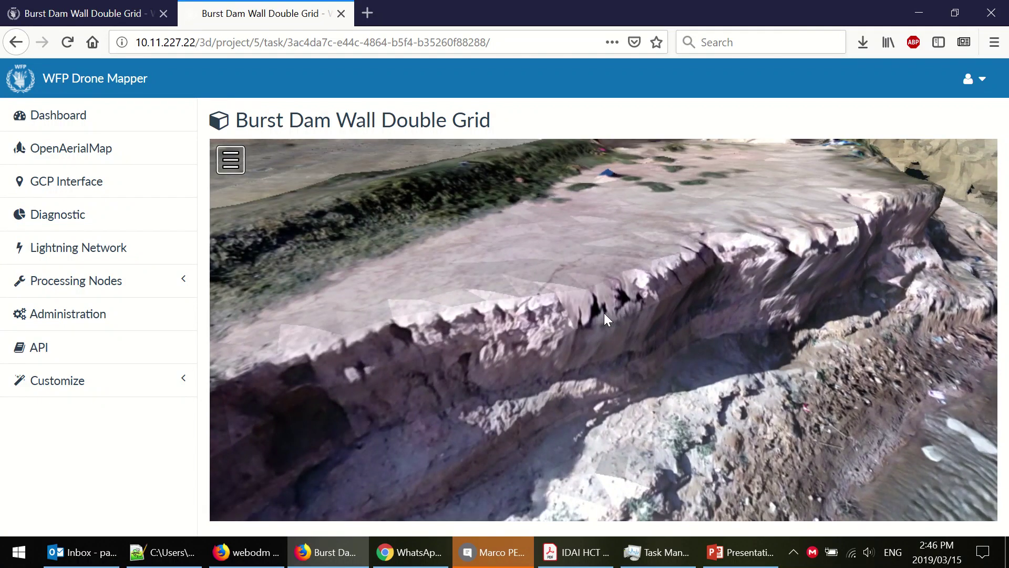
{"action": "left_click_drag", "start_coordinate": [604, 313], "coordinate": [516, 339]}
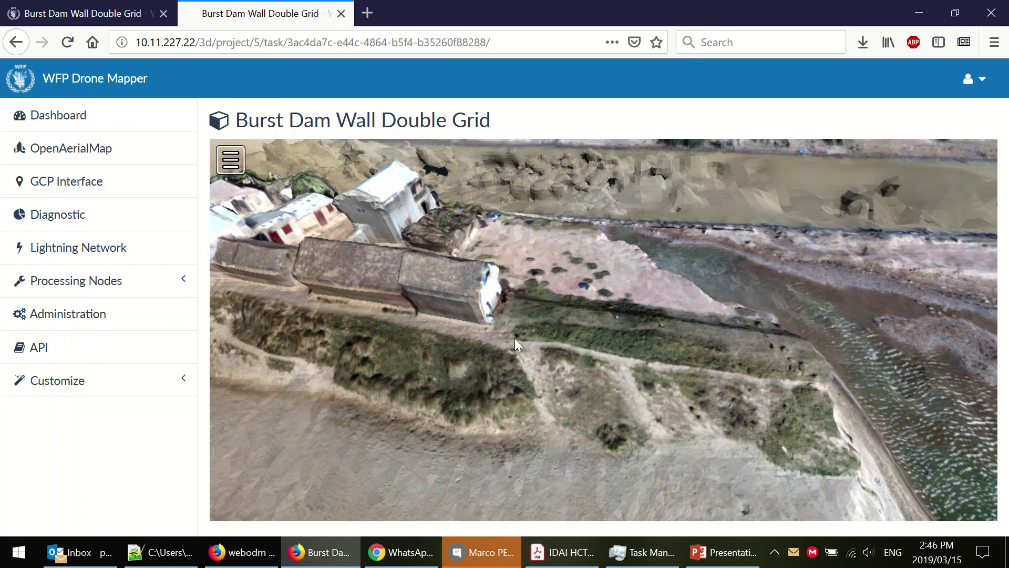
{"action": "left_click_drag", "start_coordinate": [448, 323], "coordinate": [477, 336]}
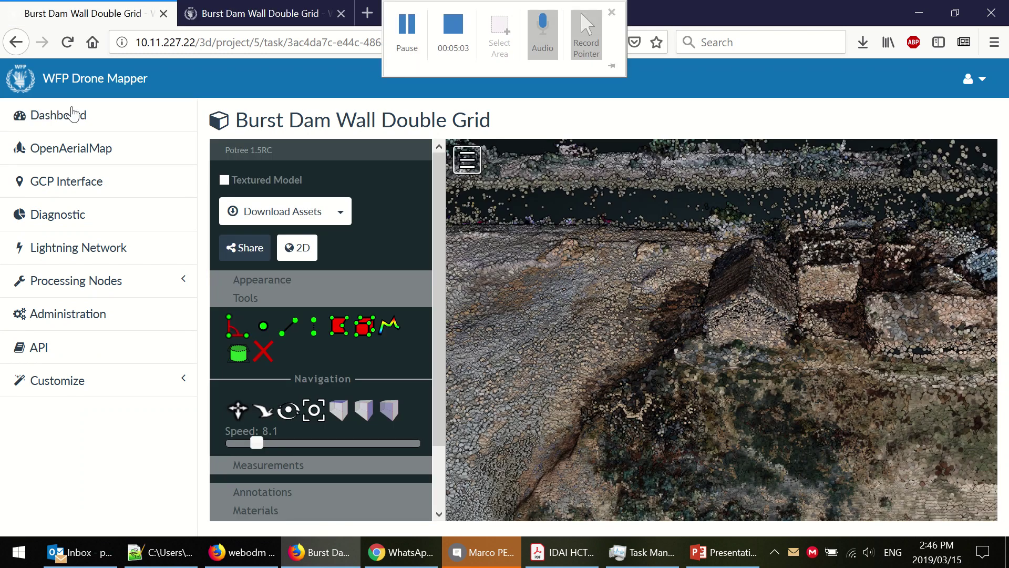
Return to the project dashboard and expand the Test project's task list
{"action": "left_click", "coordinate": [72, 114]}
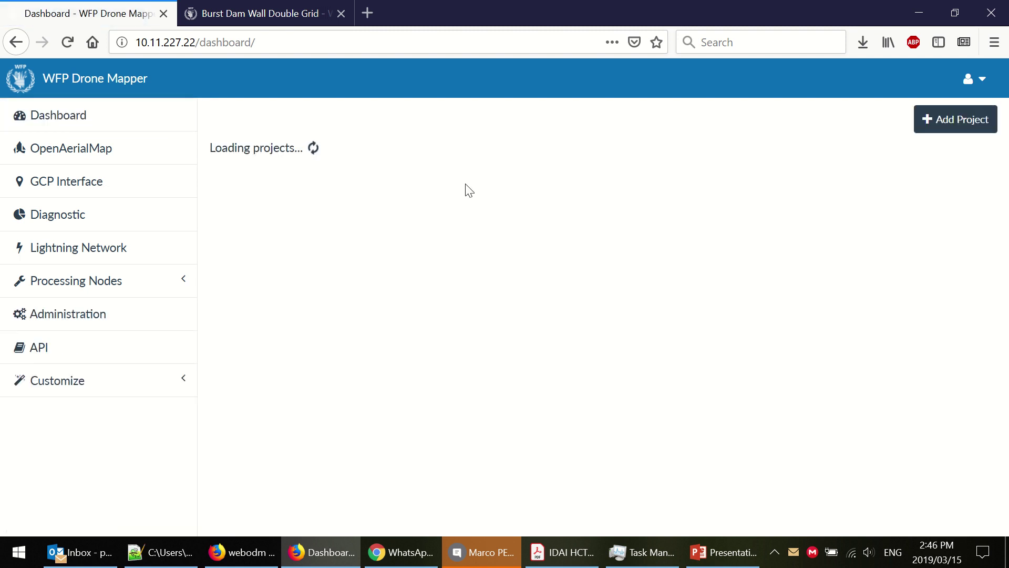
{"action": "scroll", "coordinate": [469, 190], "scroll_direction": "down", "scroll_amount": 3}
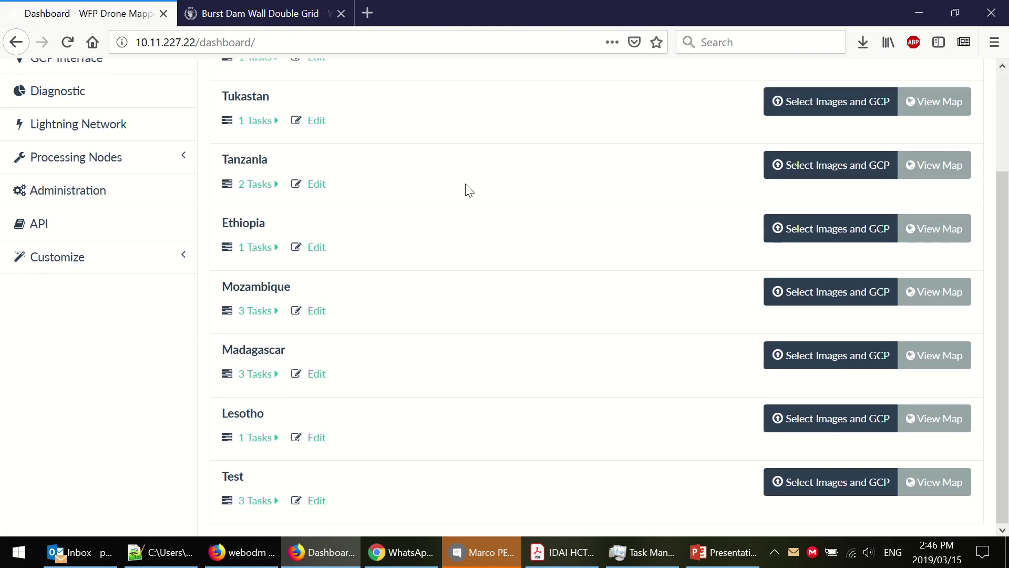
{"action": "scroll", "coordinate": [452, 214], "scroll_direction": "up", "scroll_amount": 3}
{"action": "scroll", "coordinate": [444, 216], "scroll_direction": "down", "scroll_amount": 3}
{"action": "scroll", "coordinate": [413, 230], "scroll_direction": "up", "scroll_amount": 2}
{"action": "scroll", "coordinate": [590, 196], "scroll_direction": "up", "scroll_amount": 2}
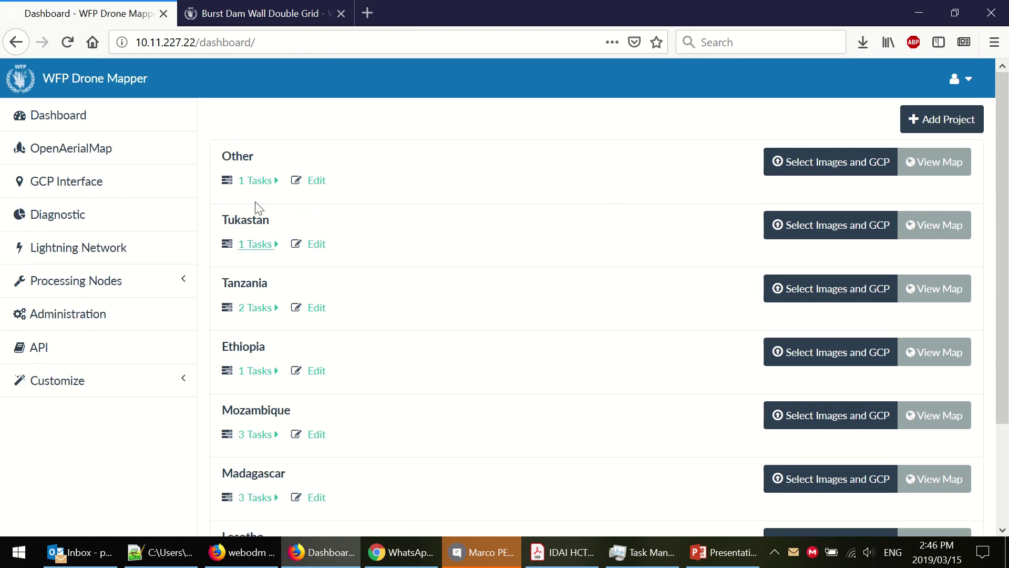
{"action": "scroll", "coordinate": [305, 315], "scroll_direction": "down", "scroll_amount": 3}
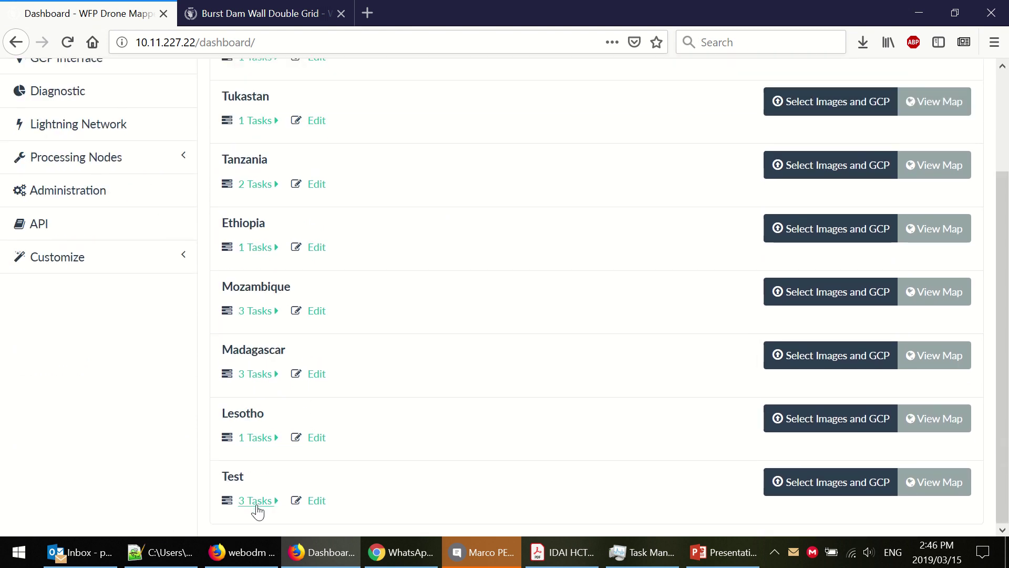
{"action": "left_click", "coordinate": [257, 505]}
Review the Test project's three tasks and also expand Madagascar's task list
{"action": "scroll", "coordinate": [451, 322], "scroll_direction": "down", "scroll_amount": 1}
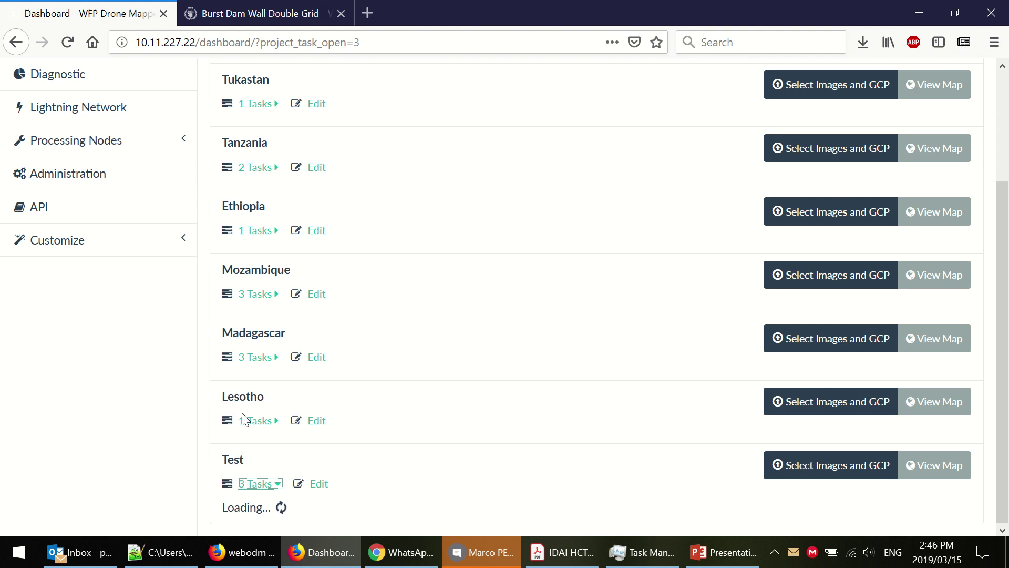
{"action": "scroll", "coordinate": [496, 331], "scroll_direction": "down", "scroll_amount": 2}
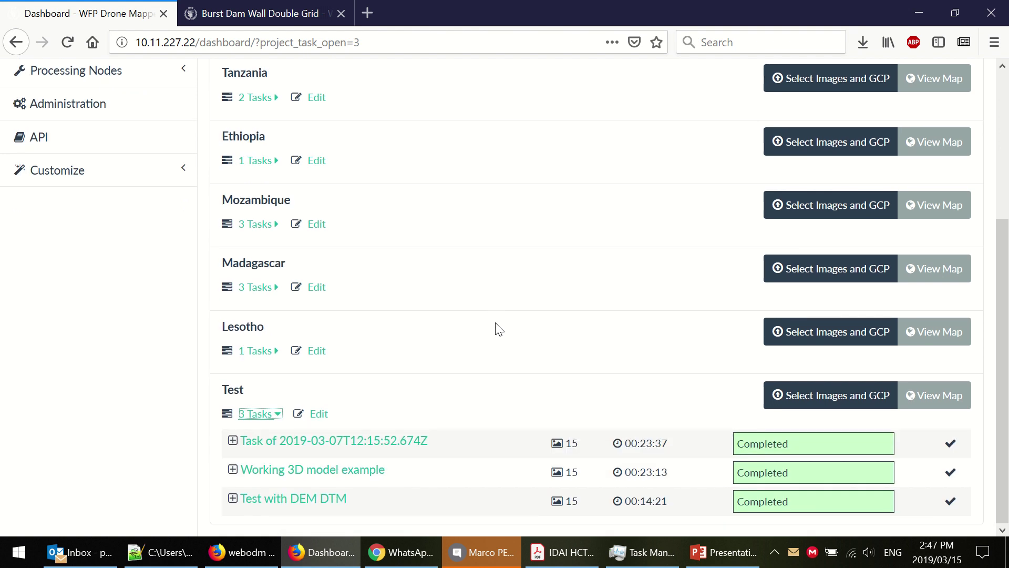
{"action": "scroll", "coordinate": [499, 329], "scroll_direction": "up", "scroll_amount": 5}
{"action": "scroll", "coordinate": [401, 320], "scroll_direction": "down", "scroll_amount": 5}
{"action": "left_click", "coordinate": [257, 287]}
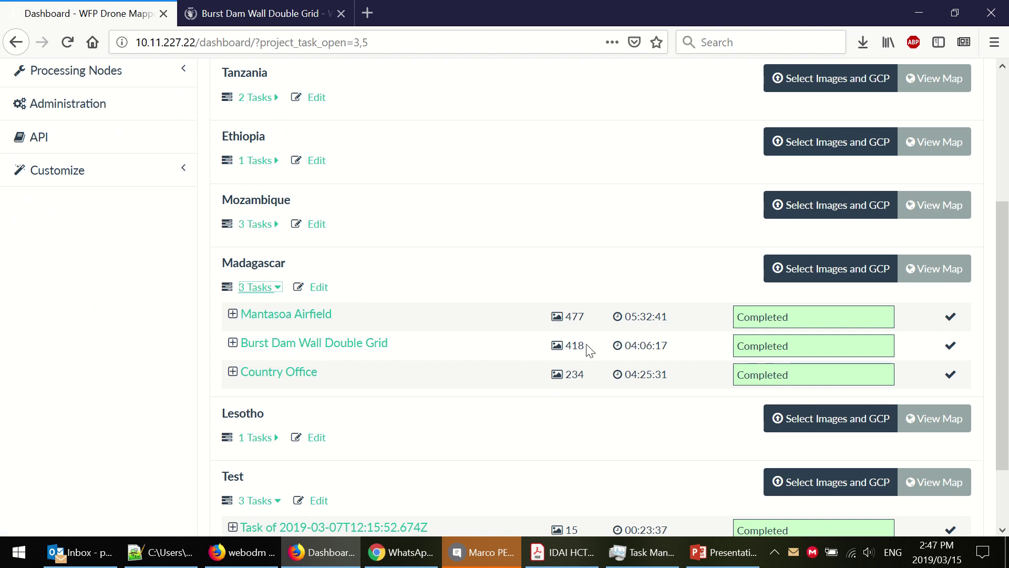
{"action": "scroll", "coordinate": [604, 351], "scroll_direction": "down", "scroll_amount": 2}
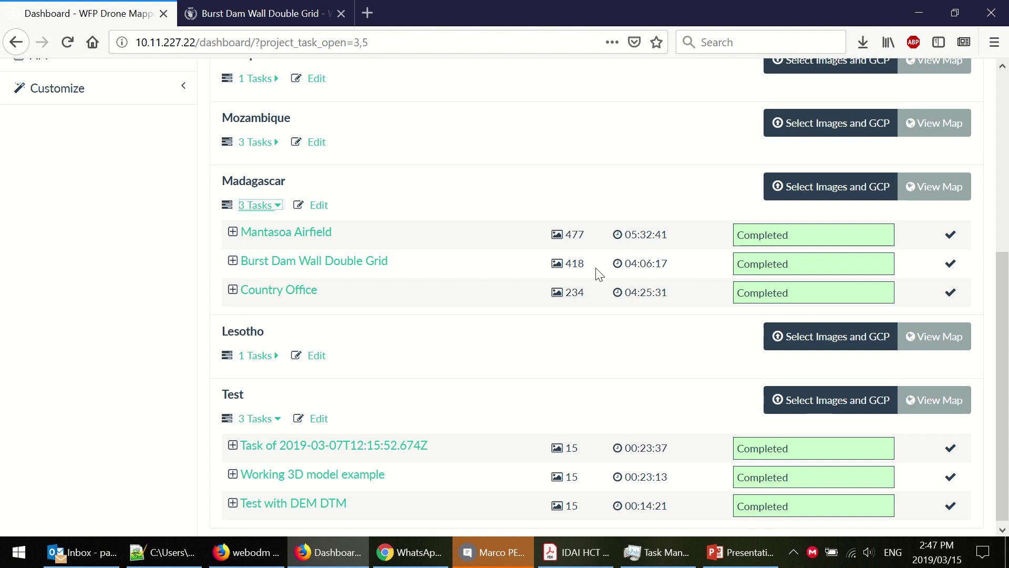
{"action": "scroll", "coordinate": [384, 343], "scroll_direction": "down", "scroll_amount": 1}
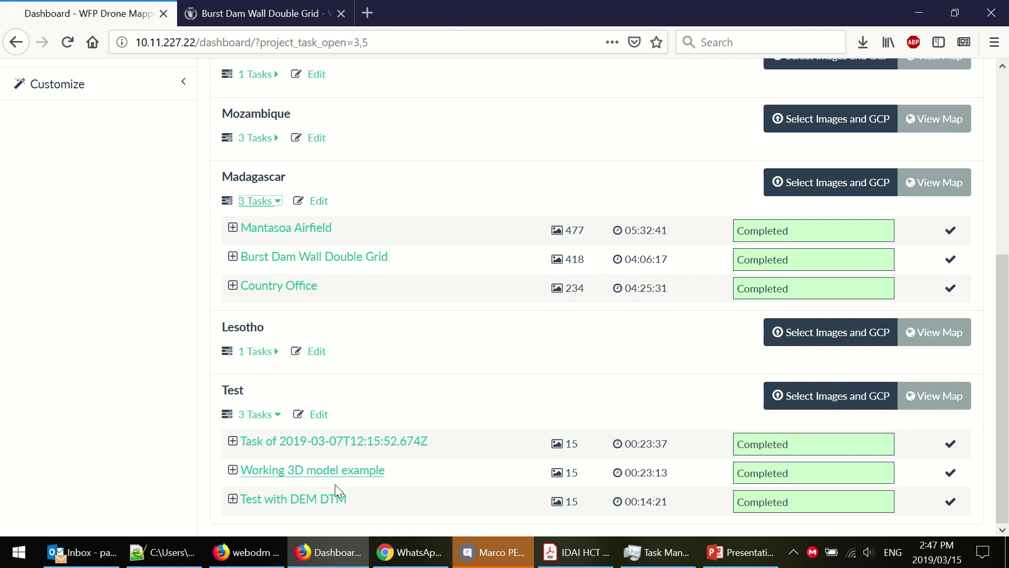
Select all 69 images in Pictures > Drone Data > Ethiopia > Unprocessed > Mapping Flight for the Test project
{"action": "left_click", "coordinate": [836, 404]}
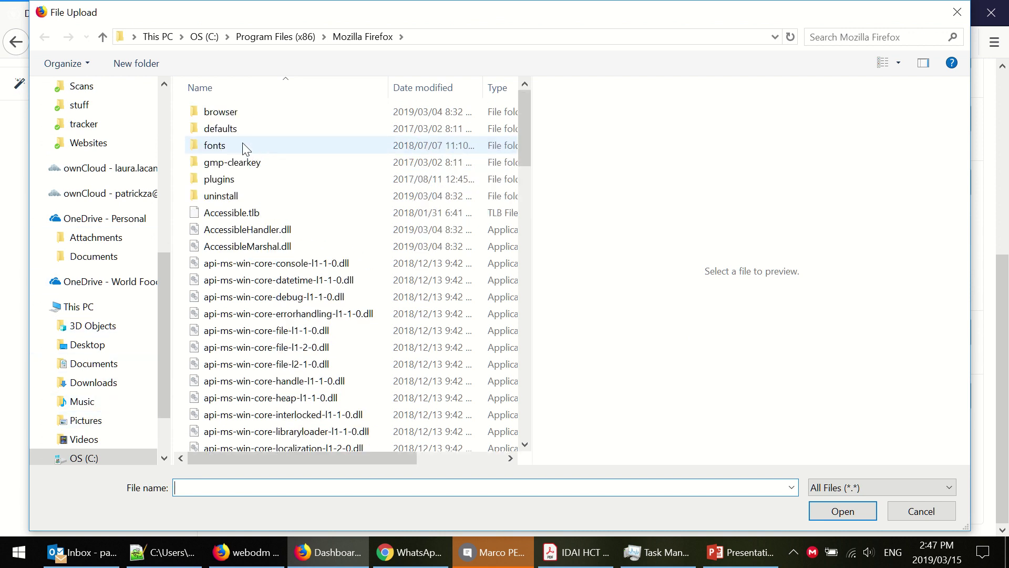
{"action": "scroll", "coordinate": [241, 147], "scroll_direction": "down", "scroll_amount": 5}
{"action": "left_click", "coordinate": [90, 424]}
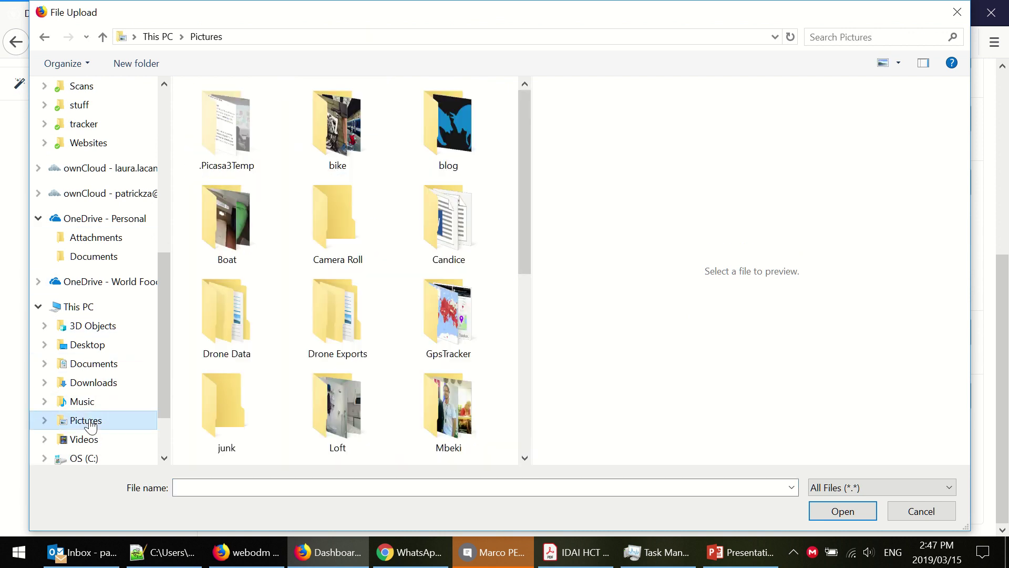
{"action": "double_click", "coordinate": [250, 318]}
{"action": "double_click", "coordinate": [244, 128]}
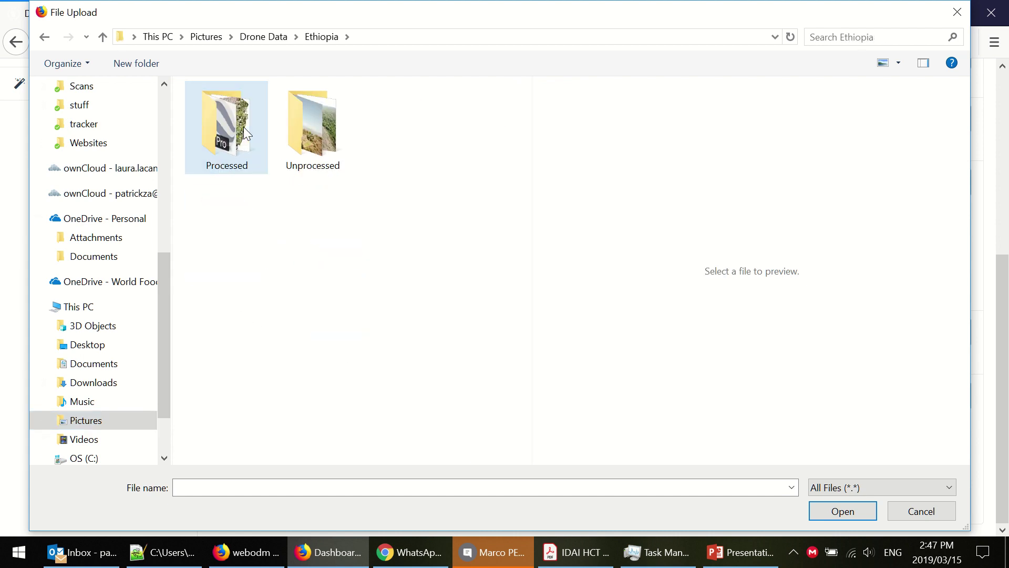
{"action": "double_click", "coordinate": [280, 125]}
{"action": "left_click", "coordinate": [251, 116]}
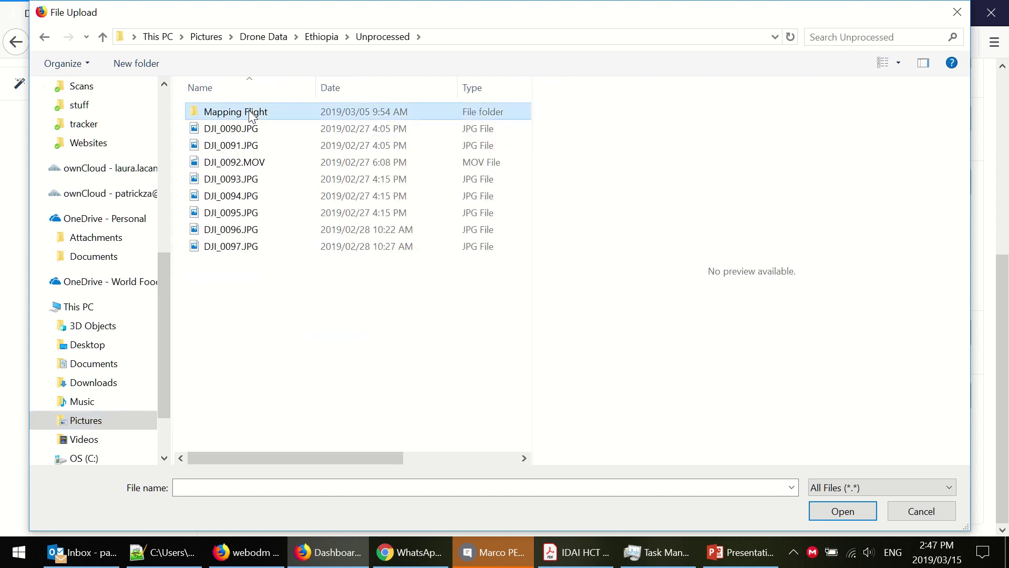
{"action": "double_click", "coordinate": [251, 113]}
{"action": "left_click", "coordinate": [247, 109]}
{"action": "key", "text": "ctrl+a"}
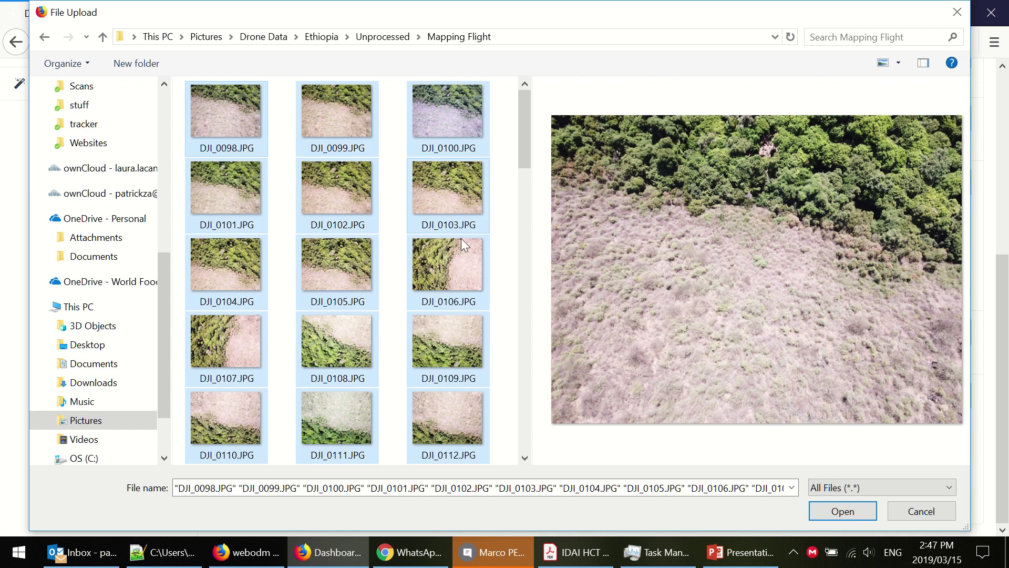
{"action": "left_click", "coordinate": [829, 511]}
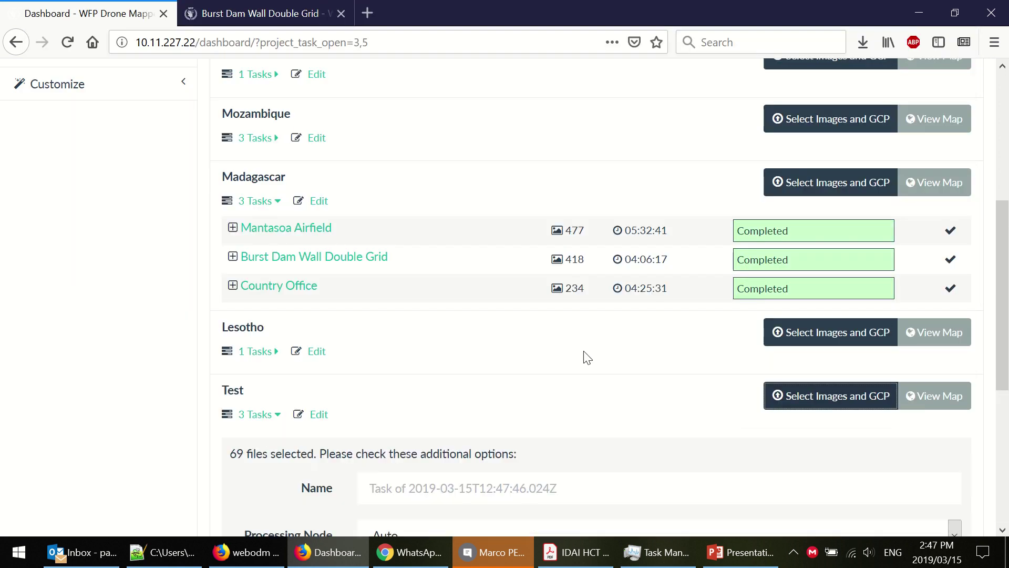
Name the new task 'Ethiopia test mapping'
{"action": "scroll", "coordinate": [584, 334], "scroll_direction": "down", "scroll_amount": 5}
{"action": "left_click", "coordinate": [578, 246]}
{"action": "type", "text": "Ethiopia test mapping"}
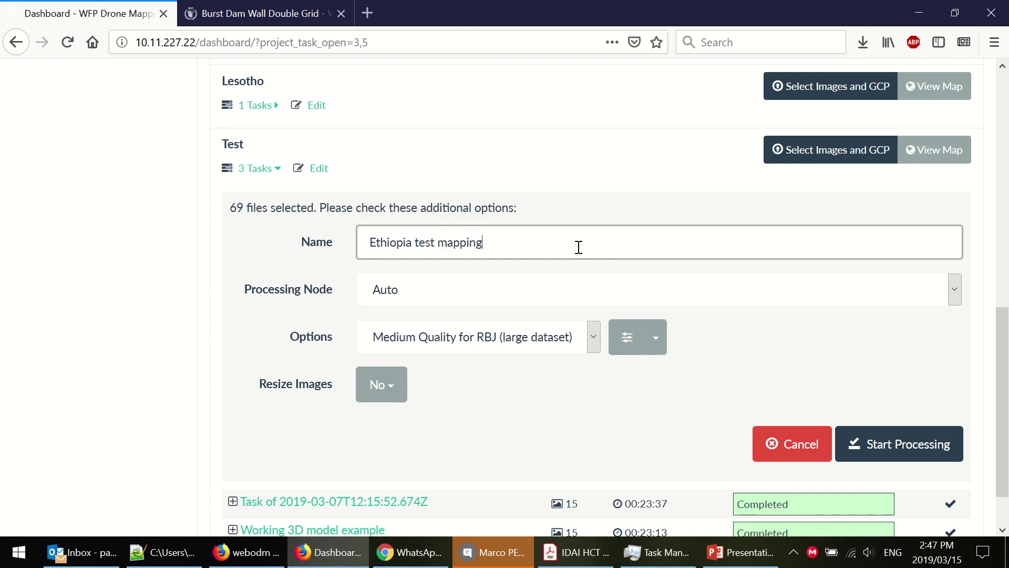
Set the processing preset to High Quality for RBJ (small dataset), reviewing its options unchanged
{"action": "left_click", "coordinate": [592, 336]}
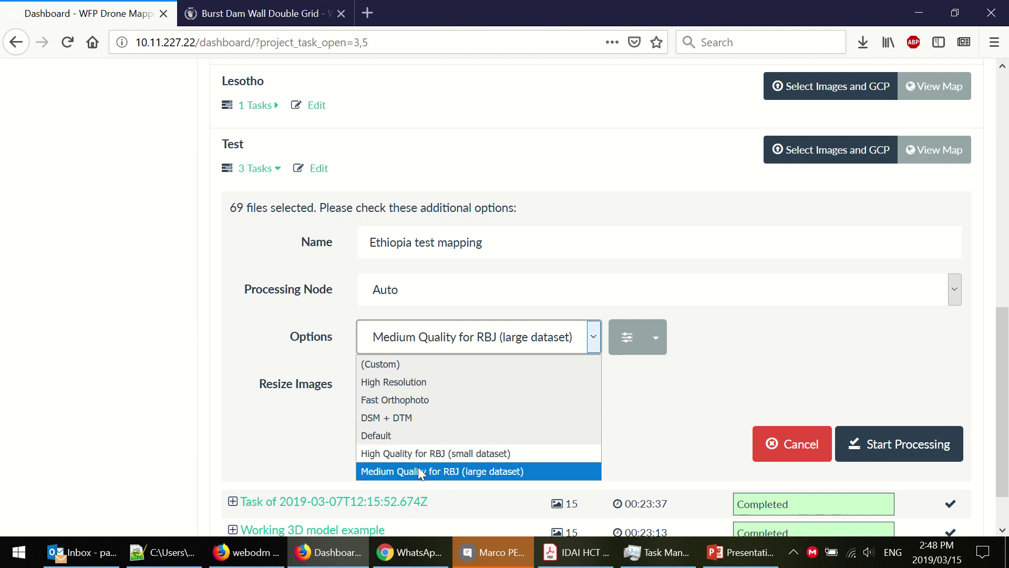
{"action": "left_click", "coordinate": [405, 453]}
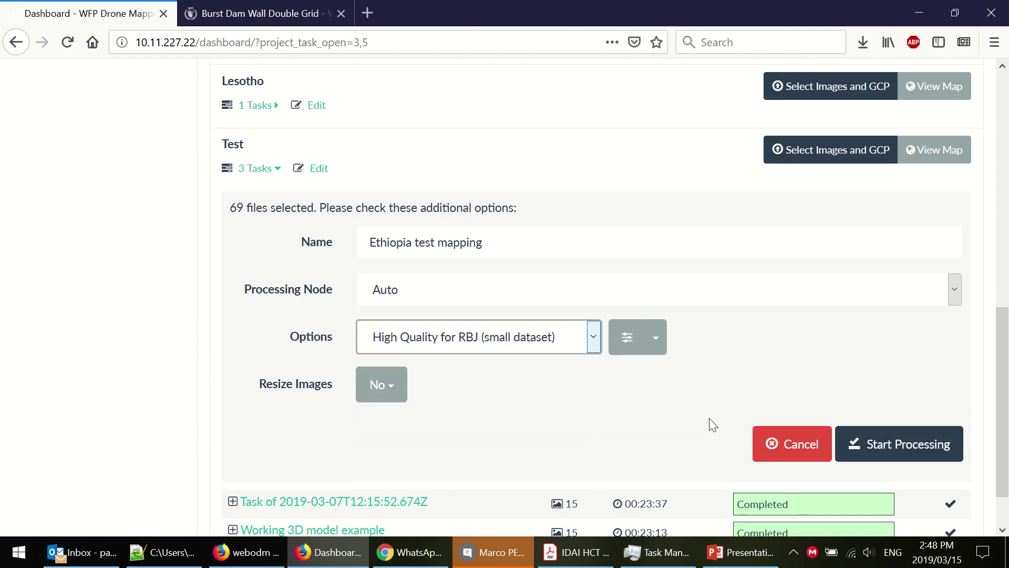
{"action": "left_click", "coordinate": [626, 336]}
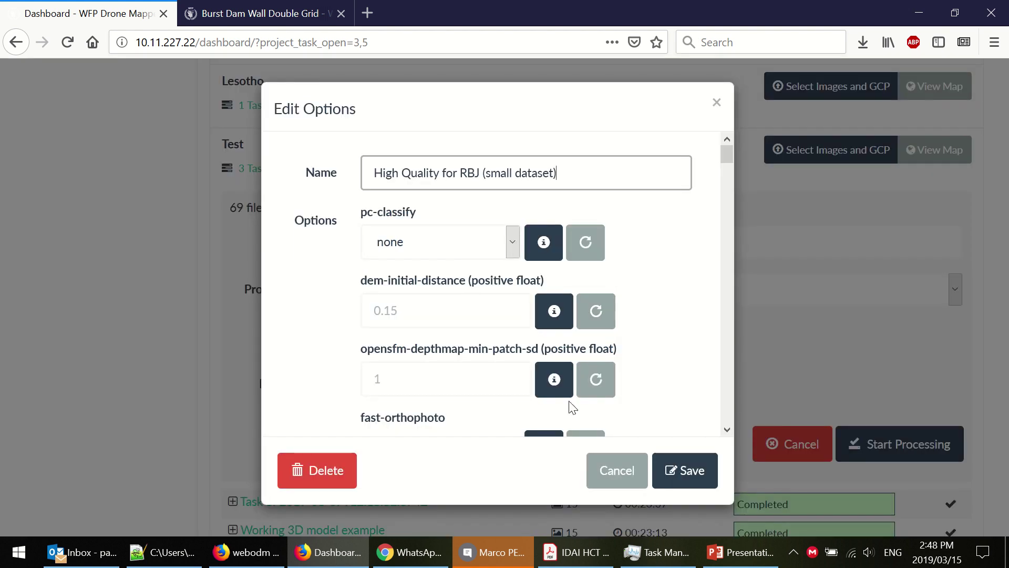
{"action": "left_click", "coordinate": [717, 103]}
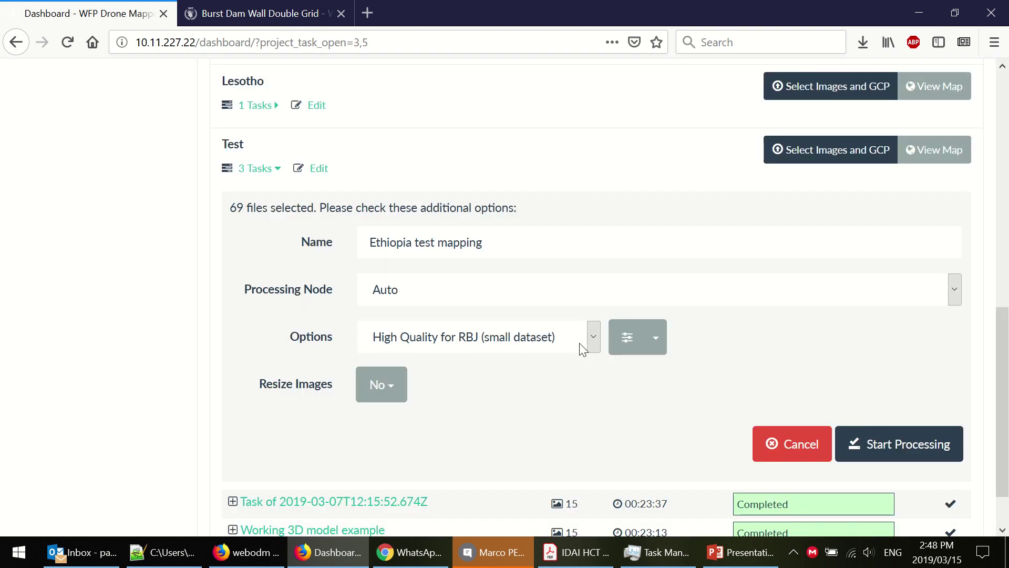
Start processing so the 69 images upload to 100%
{"action": "left_click", "coordinate": [897, 445]}
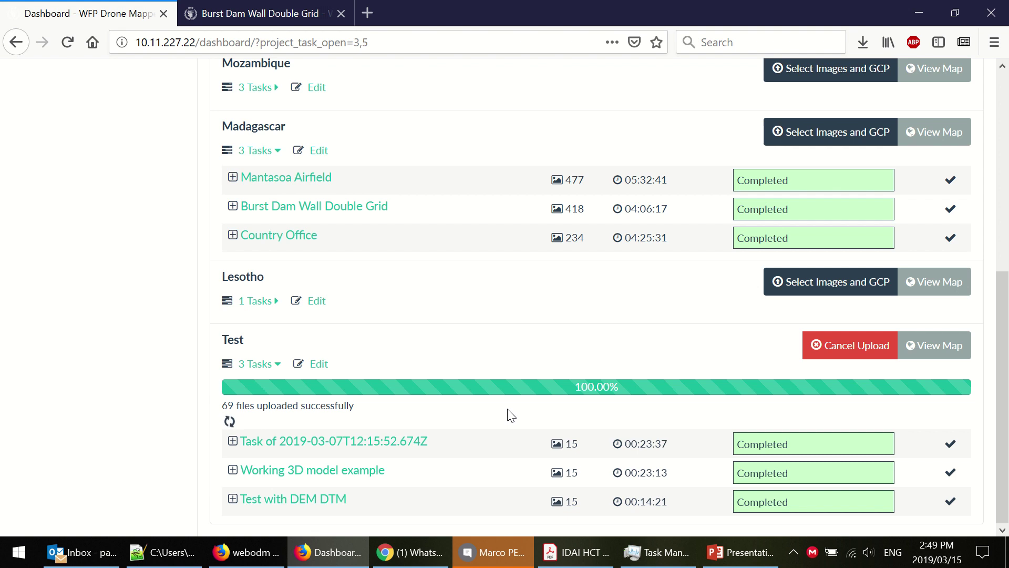
Expand the Ethiopia test mapping task to show its processing stages, such as Load Dataset
{"action": "scroll", "coordinate": [558, 361], "scroll_direction": "down", "scroll_amount": 1}
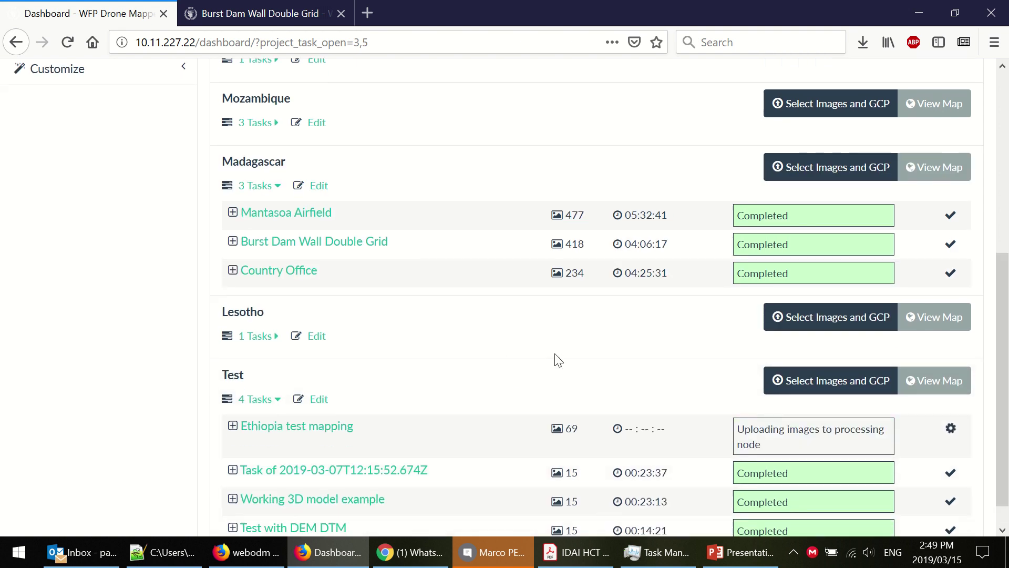
{"action": "scroll", "coordinate": [559, 361], "scroll_direction": "down", "scroll_amount": 1}
{"action": "left_click", "coordinate": [233, 398]}
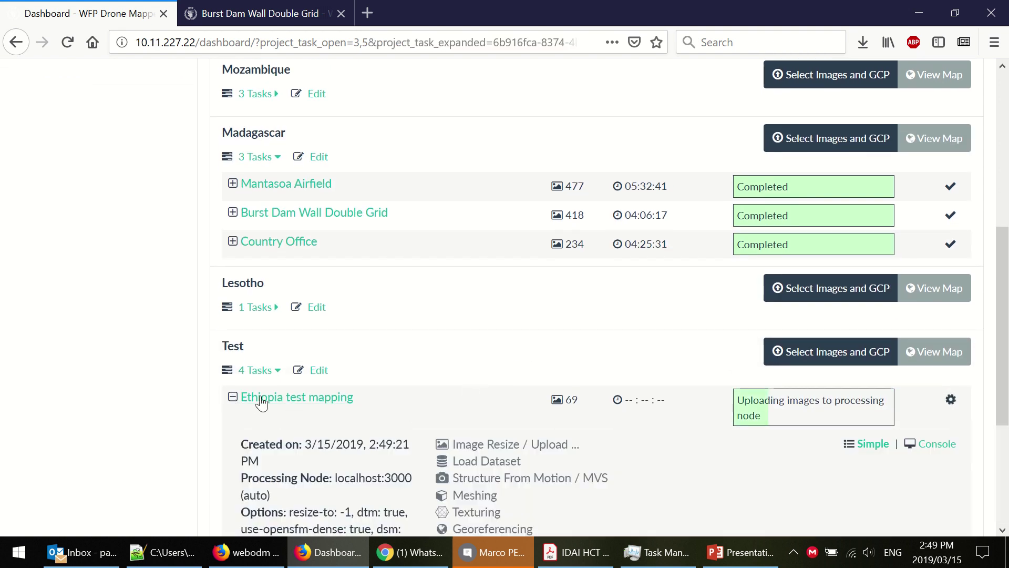
{"action": "scroll", "coordinate": [552, 336], "scroll_direction": "down", "scroll_amount": 3}
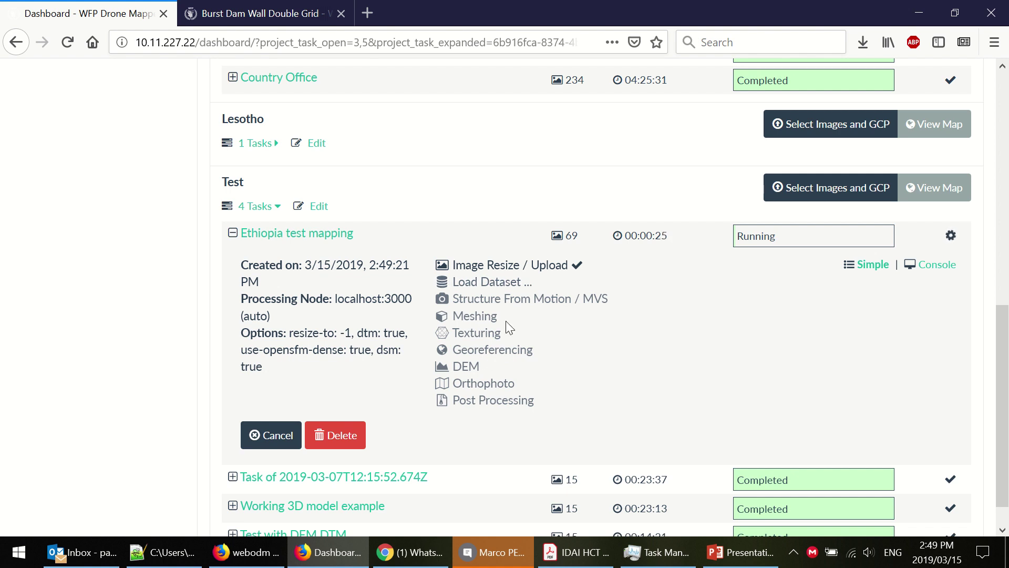
Show the task's console log, briefly check PowerPoint, then quit Firefox with Ctrl+Shift+Q
{"action": "left_click", "coordinate": [937, 264]}
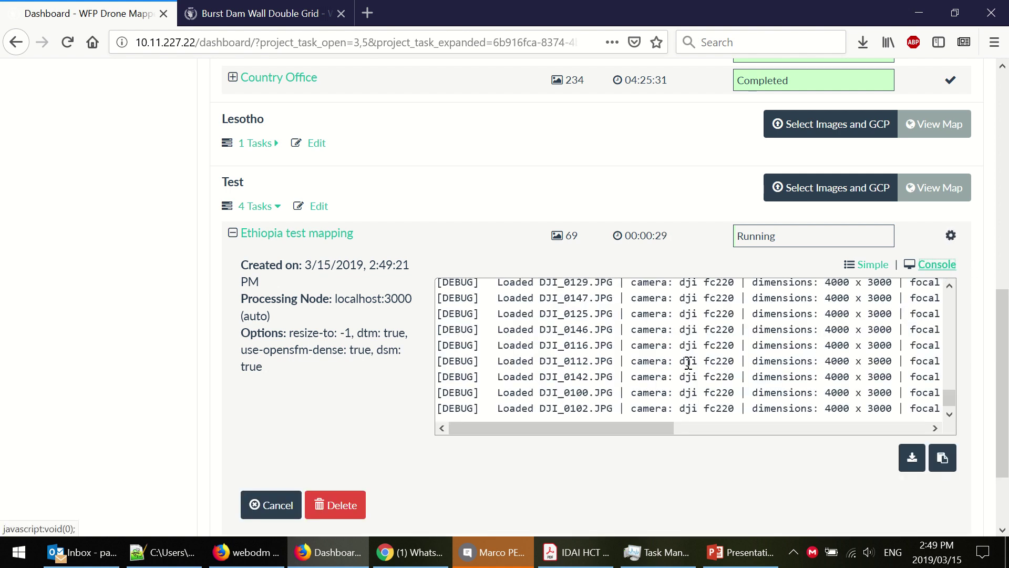
{"action": "mouse_move", "coordinate": [611, 430]}
{"action": "left_mouse_down"}
{"action": "mouse_move", "coordinate": [648, 434]}
{"action": "mouse_move", "coordinate": [611, 432]}
{"action": "left_mouse_up"}
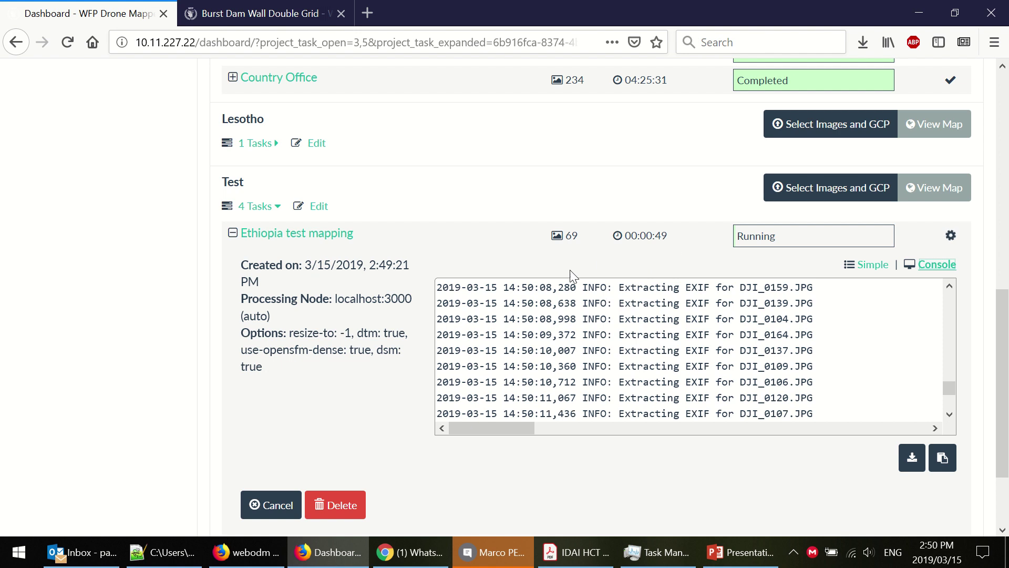
{"action": "left_click", "coordinate": [737, 561]}
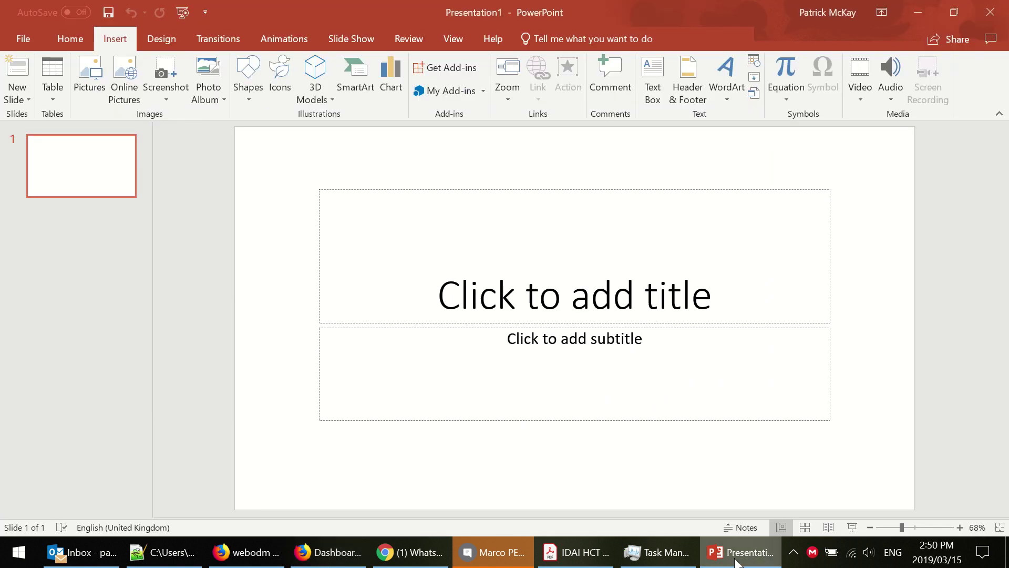
{"action": "left_click", "coordinate": [736, 561]}
{"action": "key", "text": "ctrl+shift+q"}
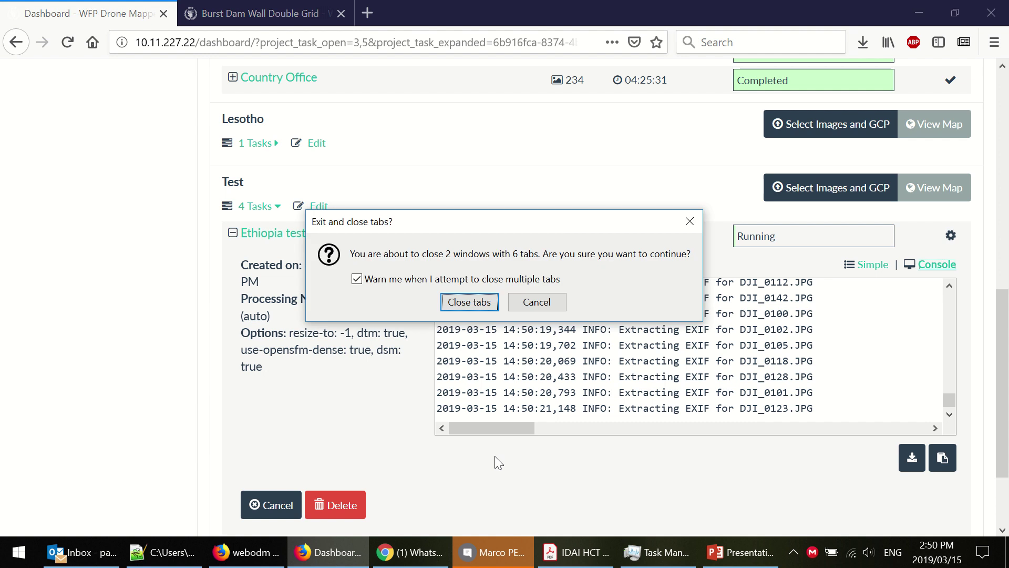